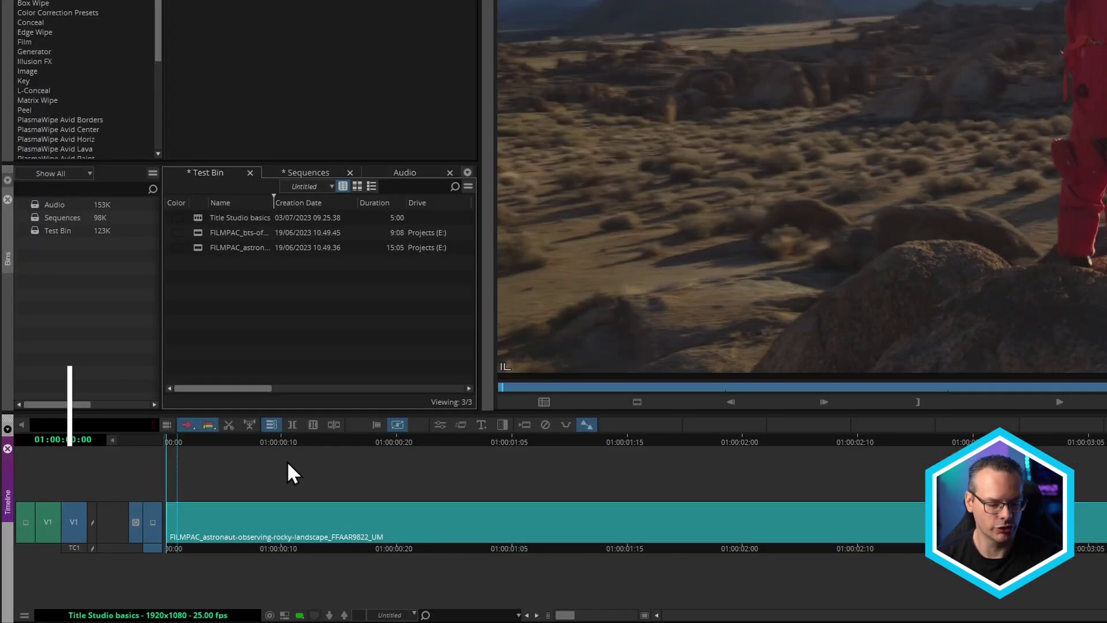
Step: Add a V2 track with Ctrl+Y and patch the V1 source onto V2
{"action": "key", "text": "ctrl+y"}
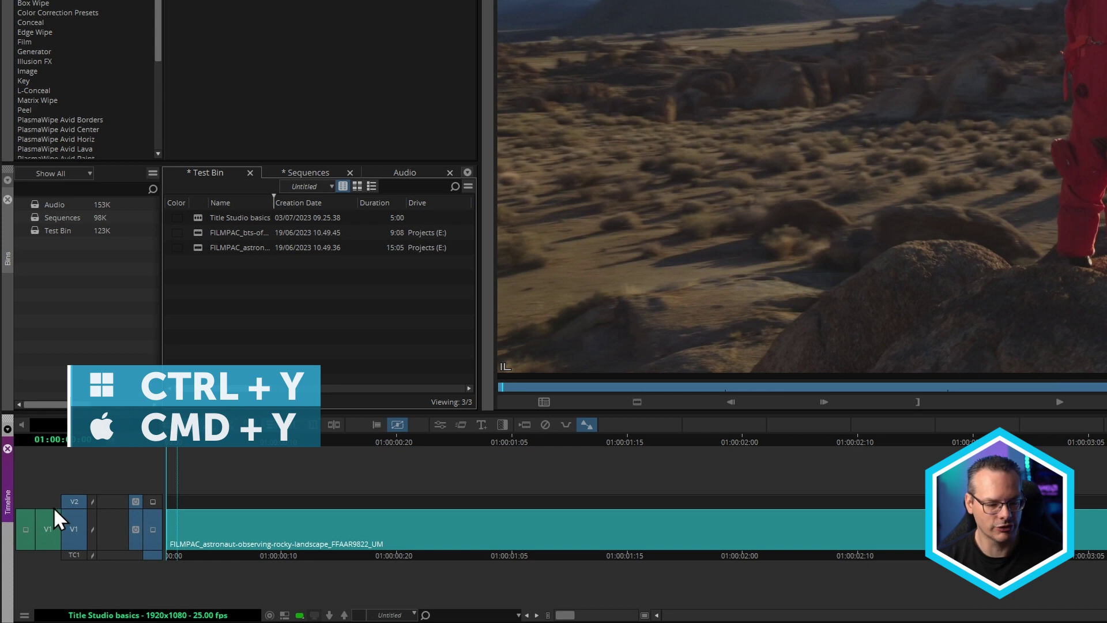
{"action": "left_click_drag", "start_coordinate": [46, 530], "coordinate": [105, 501]}
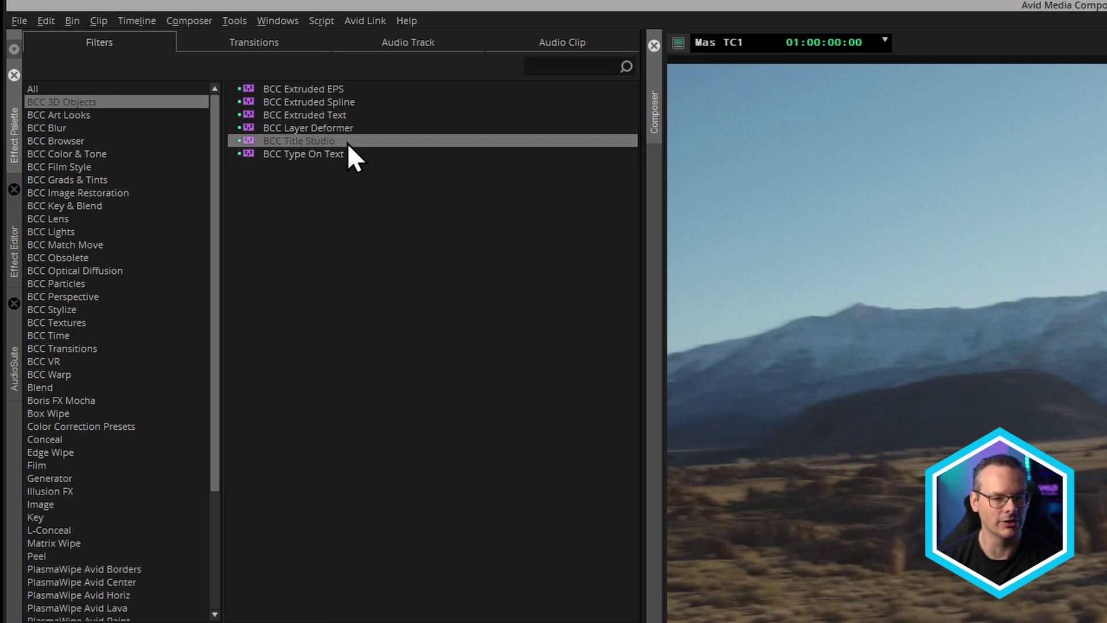
Step: Drop BCC Title Studio on the V2 filler, preview the default title, and open its Effect Editor
{"action": "left_click_drag", "start_coordinate": [348, 143], "coordinate": [189, 537]}
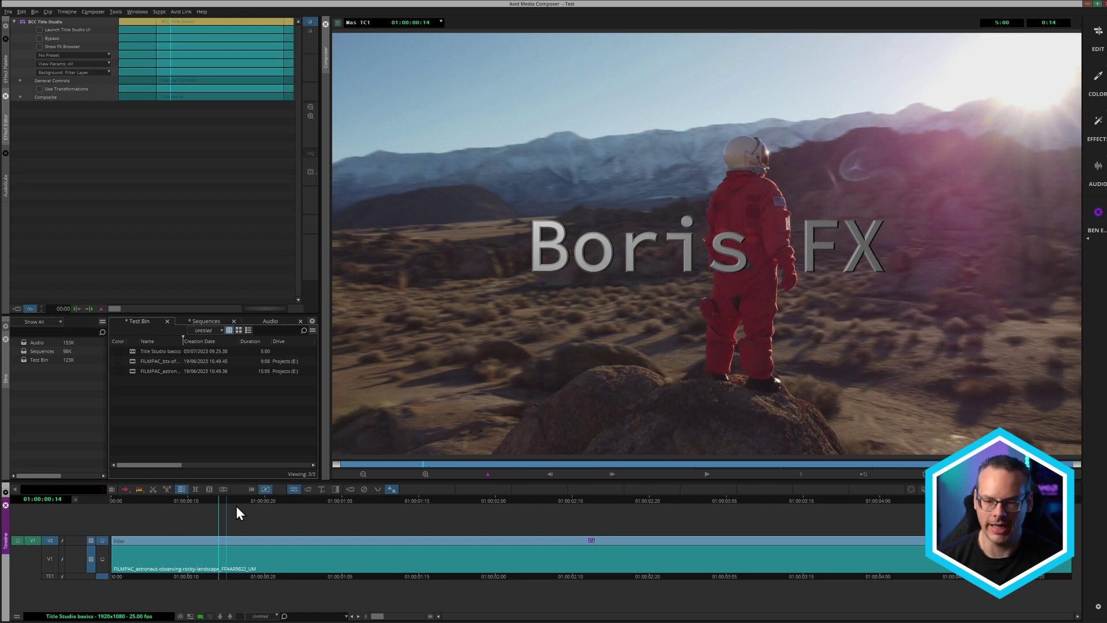
{"action": "left_click", "coordinate": [708, 475]}
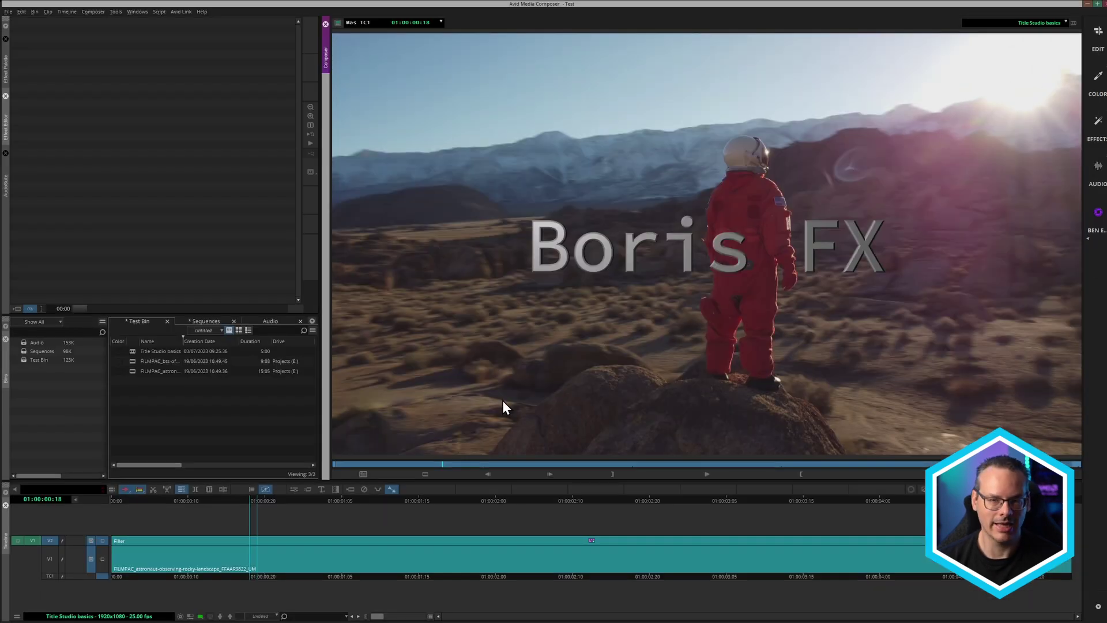
{"action": "left_click", "coordinate": [295, 491]}
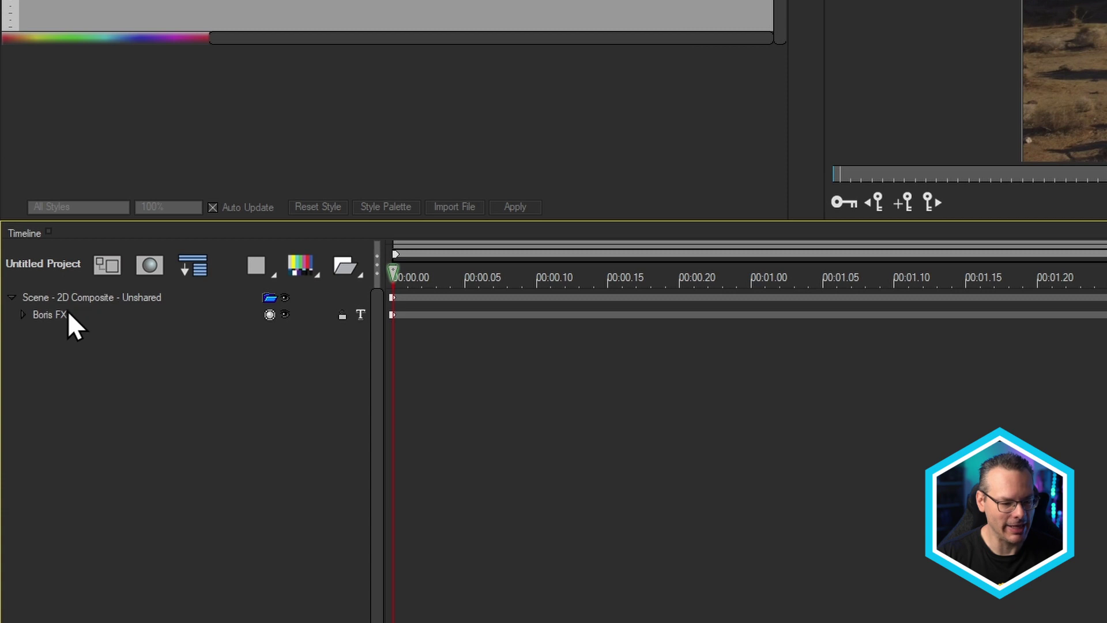
Step: Select the default Boris FX text layer in the Title Studio Timeline
{"action": "left_click", "coordinate": [65, 315]}
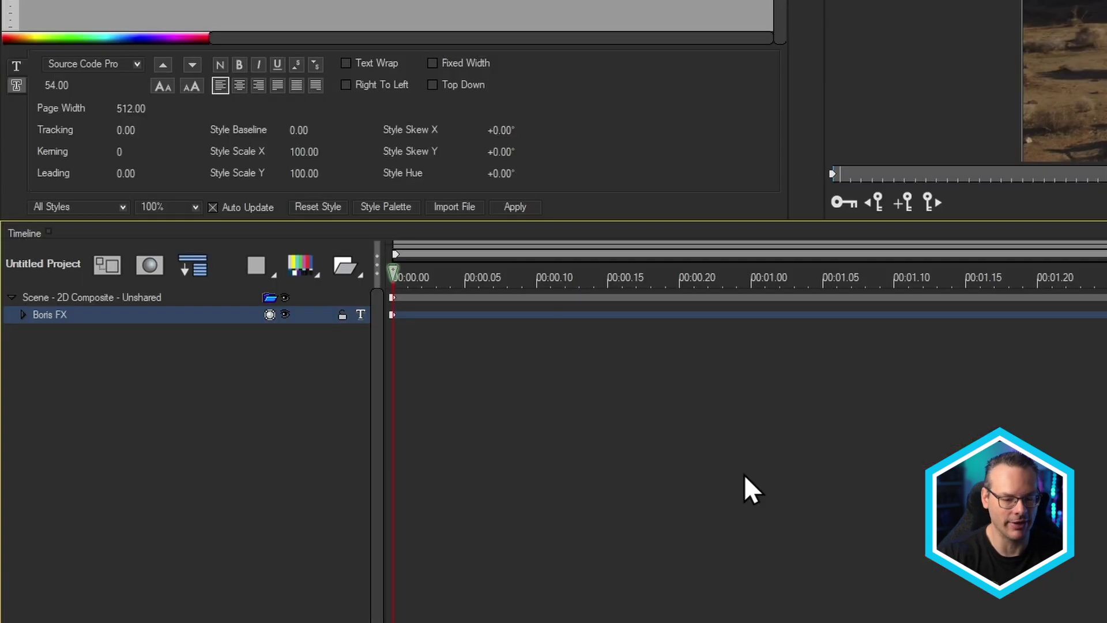
Step: Replace the Boris FX layer with a flat text layer reading 'Basic' and 'Text' on two lines
{"action": "key", "text": "Delete"}
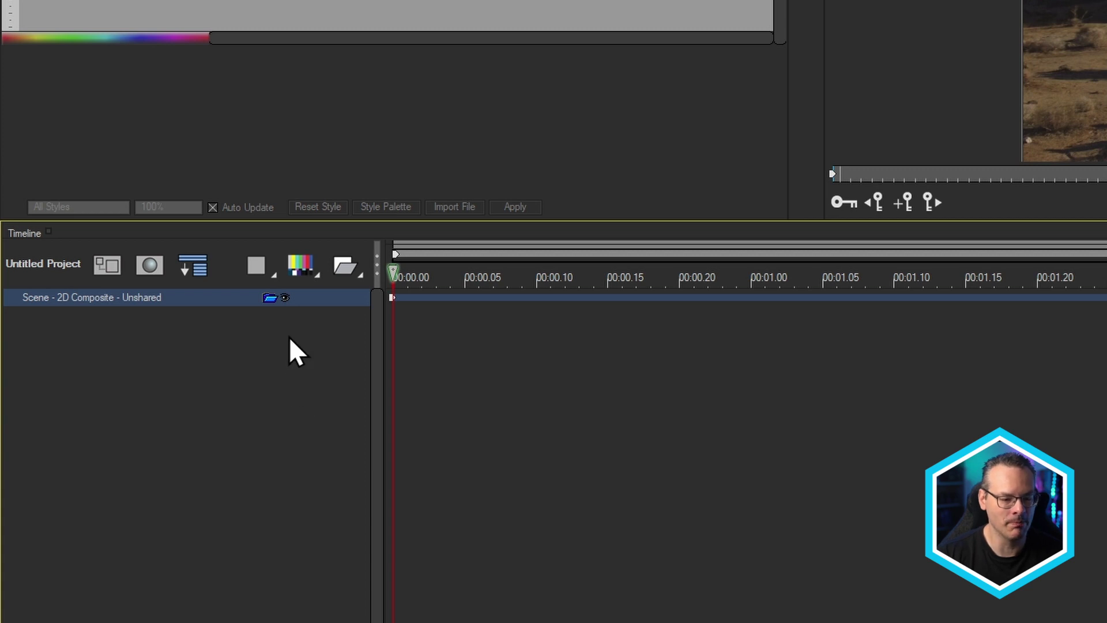
{"action": "left_click", "coordinate": [308, 271]}
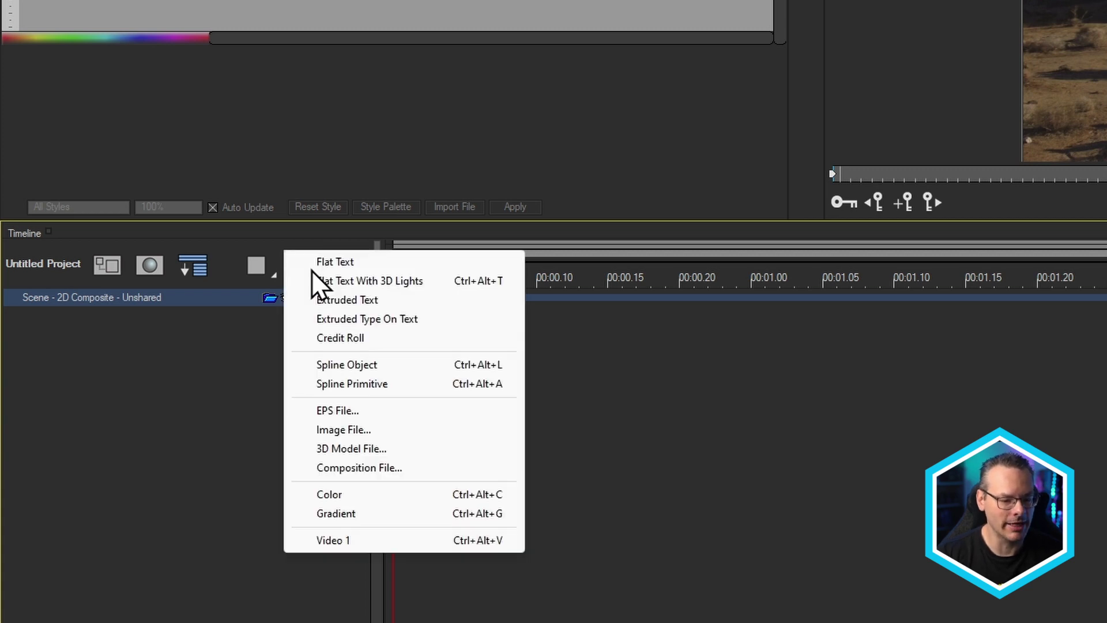
{"action": "left_click", "coordinate": [396, 261]}
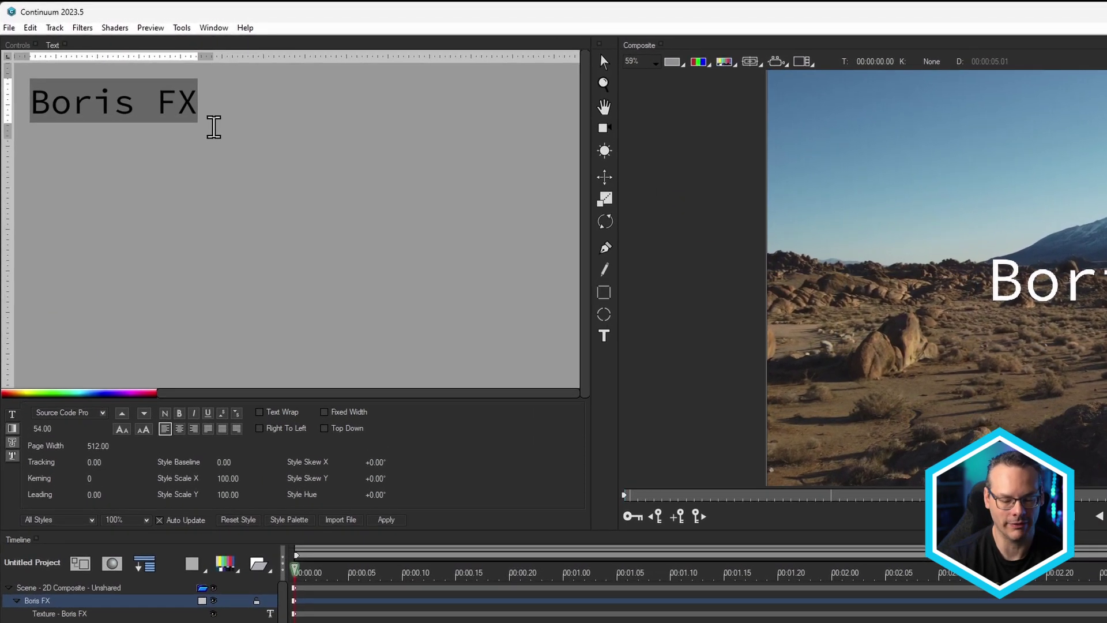
{"action": "type", "text": "Basic"}
{"action": "key", "text": "Return"}
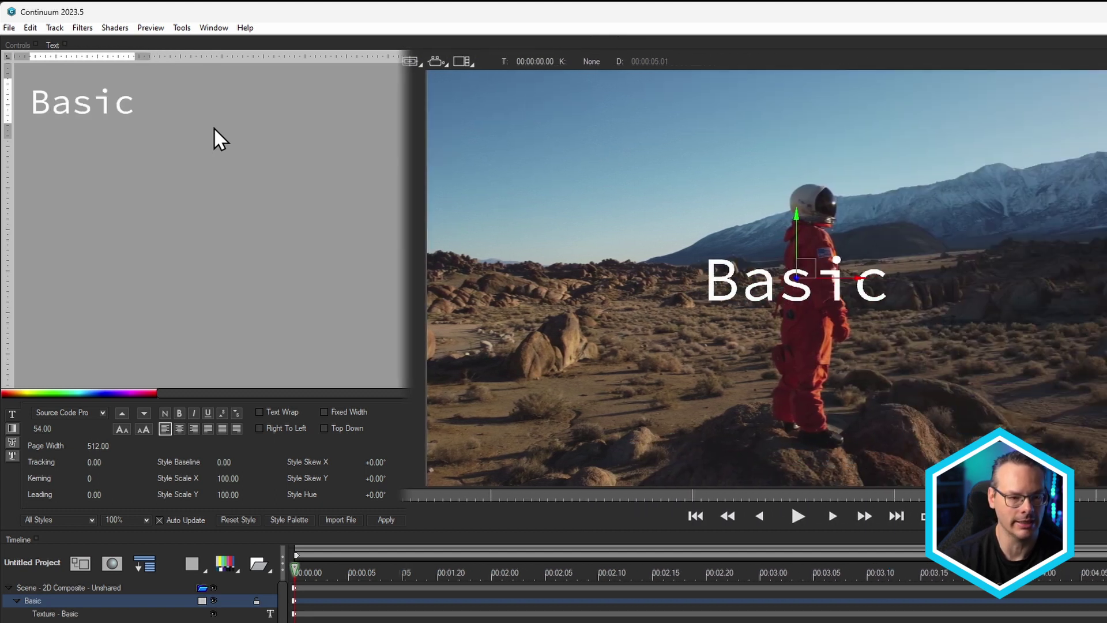
{"action": "type", "text": "Text"}
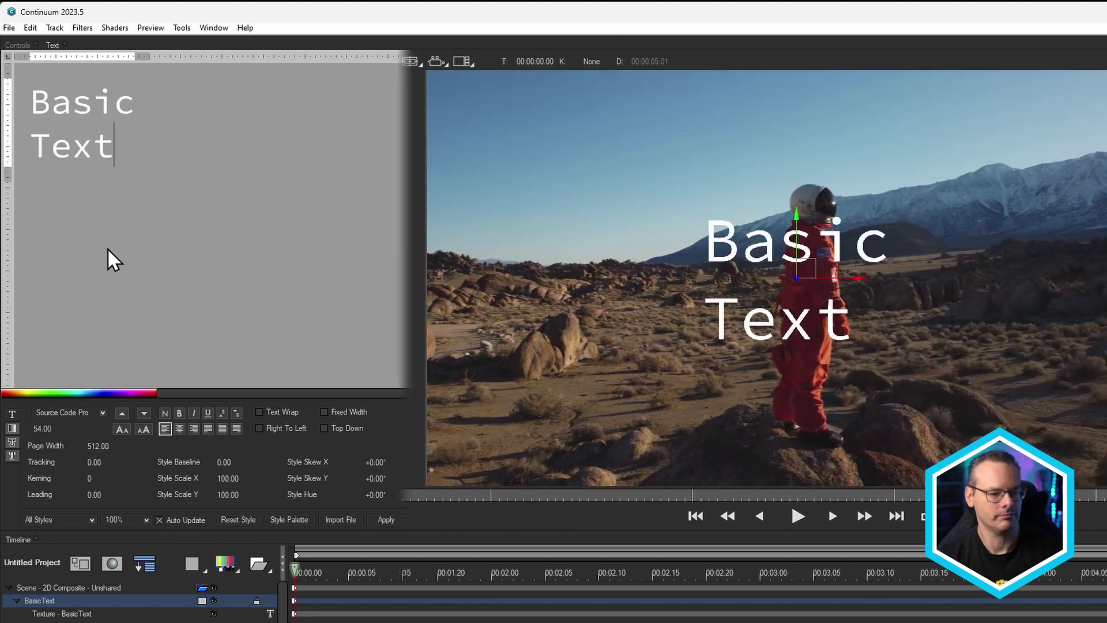
{"action": "key", "text": "ctrl+a"}
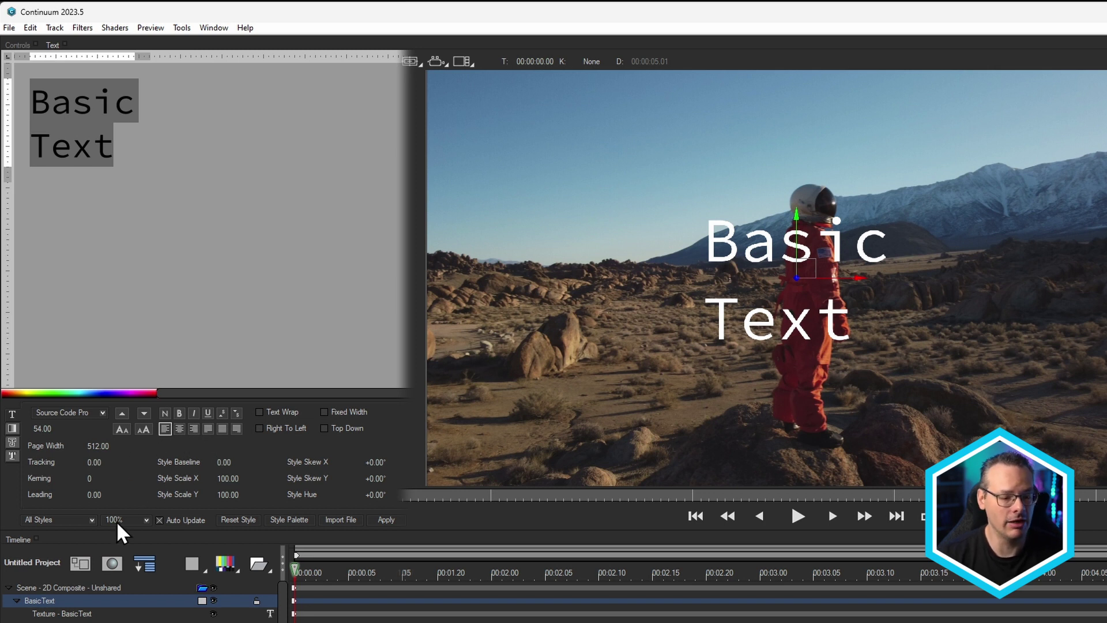
Step: Centre-align the title lines and set the font to Poppins SemiBold
{"action": "left_click", "coordinate": [180, 430]}
{"action": "left_click", "coordinate": [193, 429]}
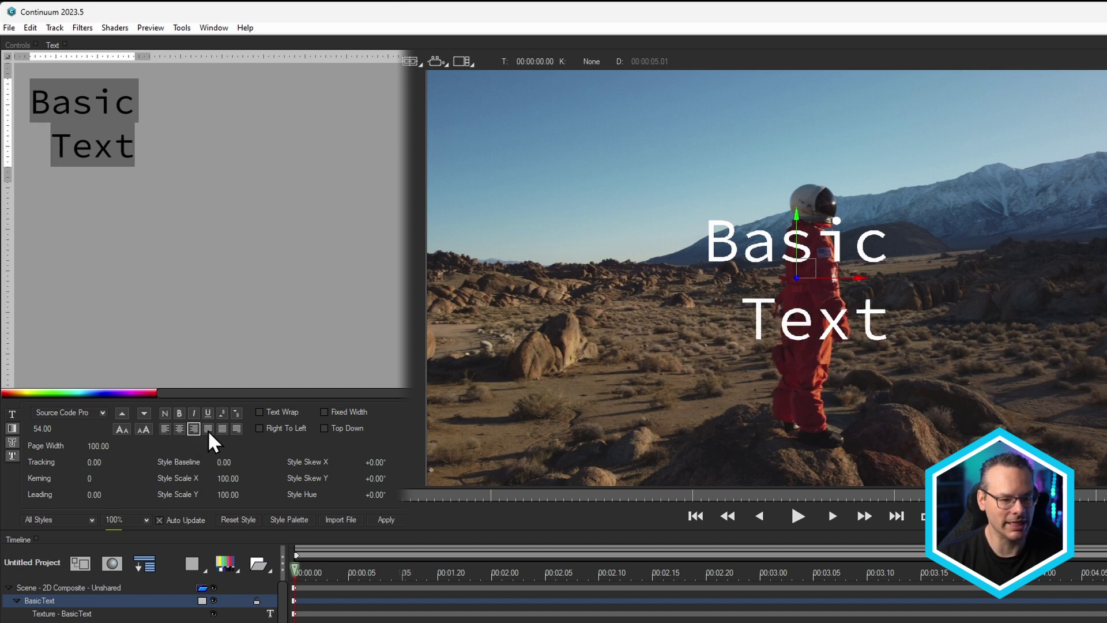
{"action": "left_click", "coordinate": [179, 429]}
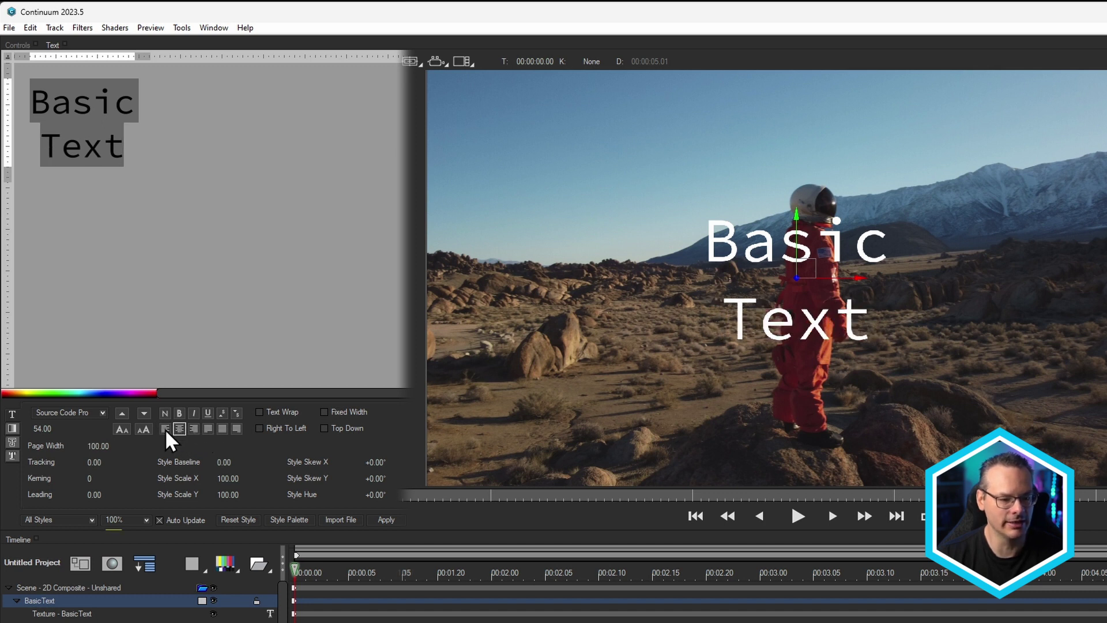
{"action": "left_click", "coordinate": [103, 413]}
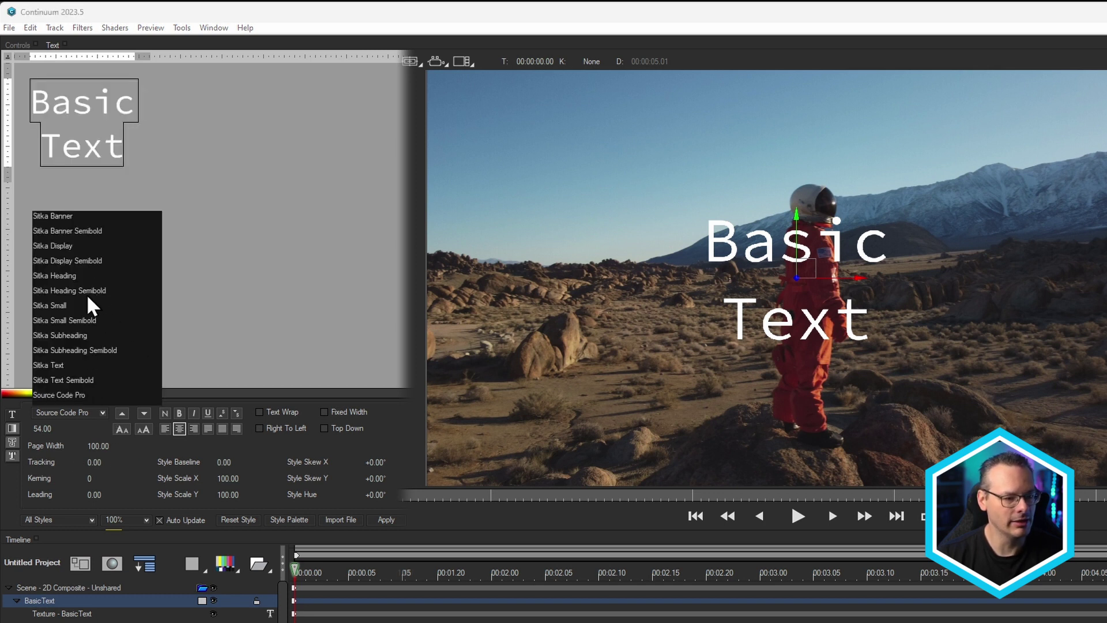
{"action": "scroll", "coordinate": [92, 304], "scroll_direction": "up", "scroll_amount": 10}
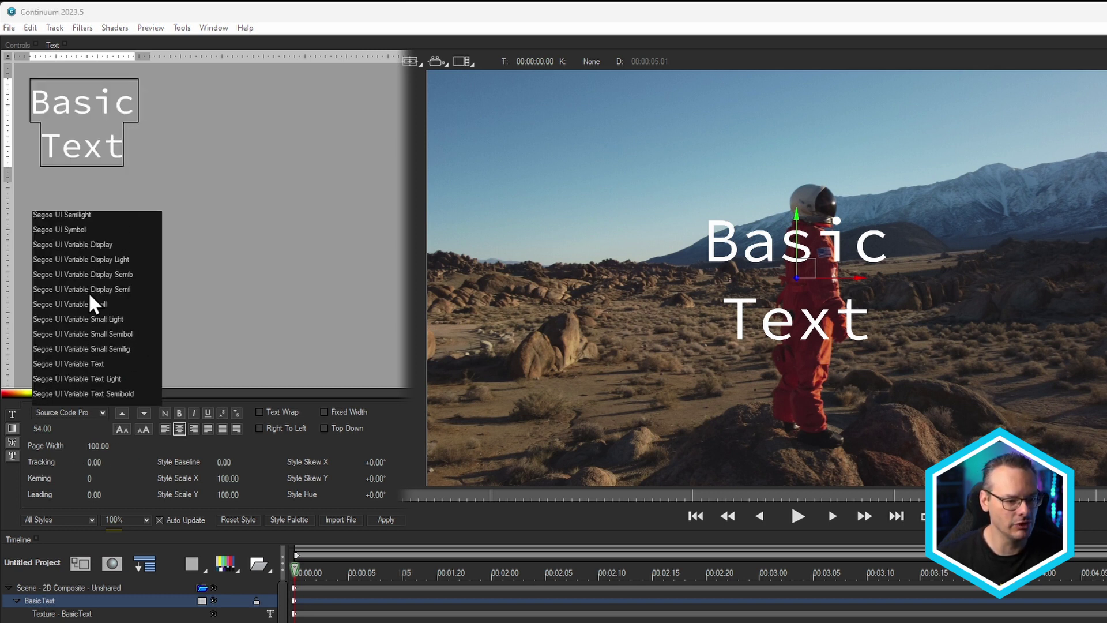
{"action": "scroll", "coordinate": [92, 304], "scroll_direction": "up", "scroll_amount": 3}
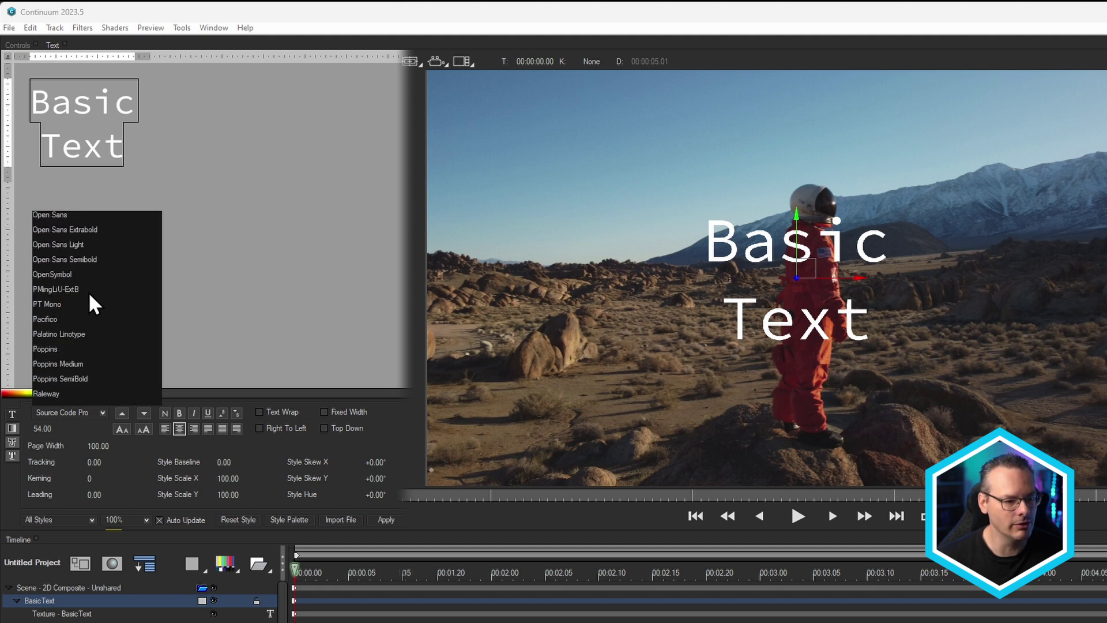
{"action": "left_click", "coordinate": [86, 334]}
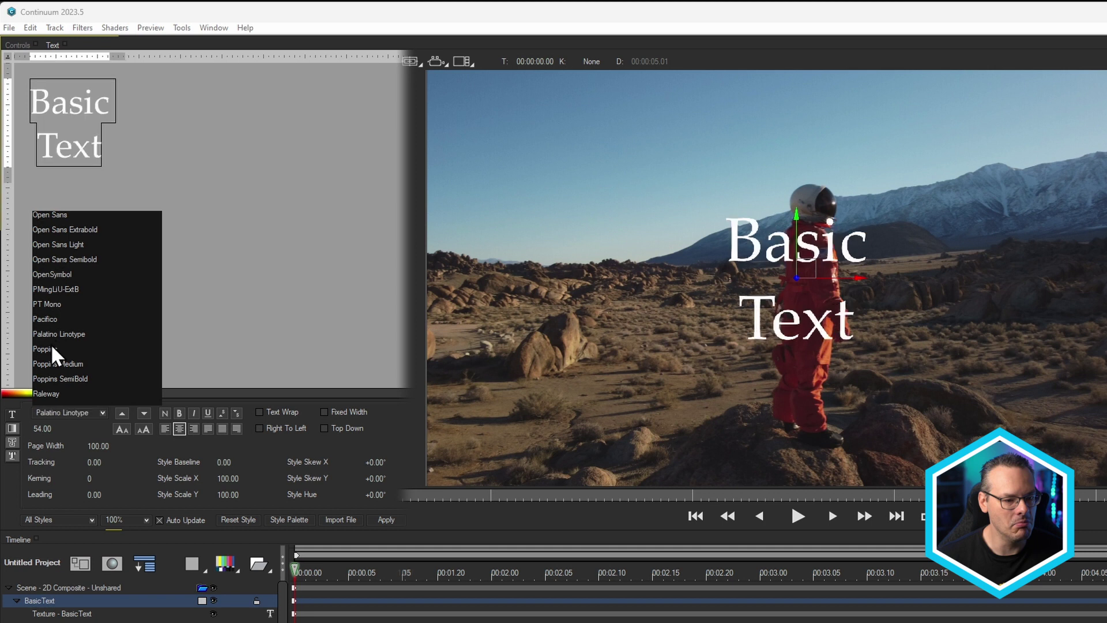
{"action": "left_click", "coordinate": [61, 379]}
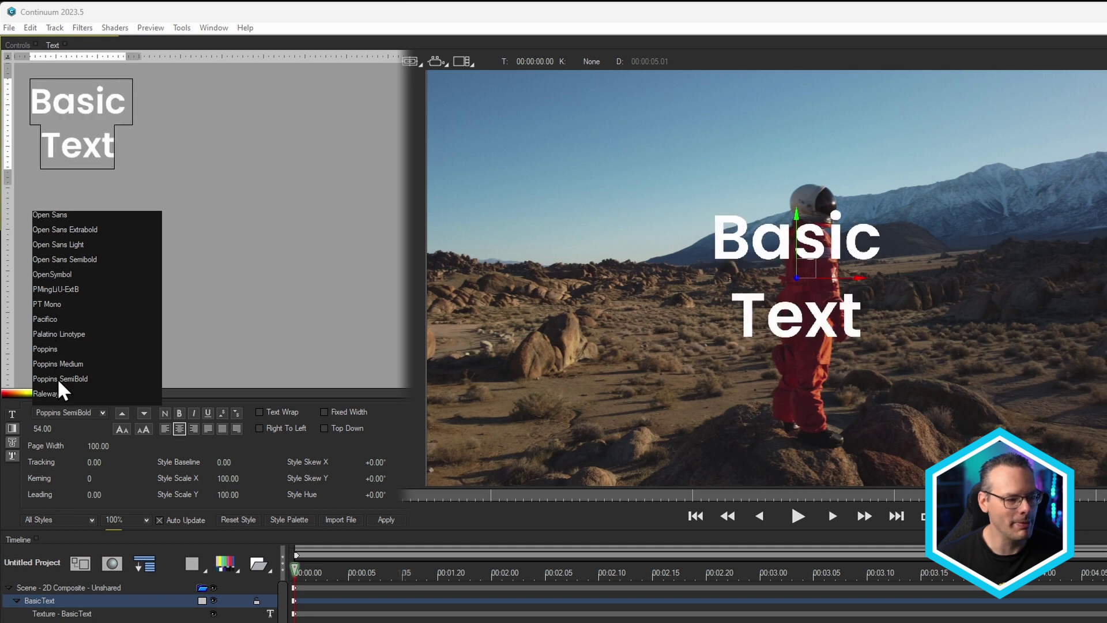
{"action": "left_click", "coordinate": [144, 432]}
Step: Increase the title font size step by step up to 64
{"action": "left_click", "coordinate": [143, 433]}
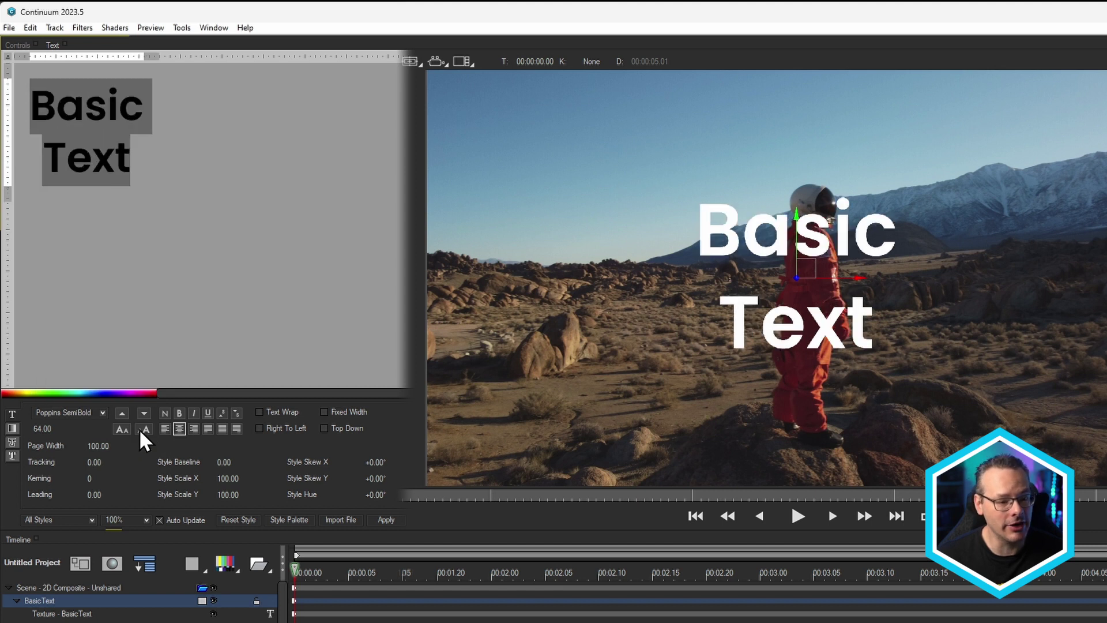
{"action": "left_click", "coordinate": [124, 434]}
{"action": "left_click", "coordinate": [144, 433]}
{"action": "left_click", "coordinate": [124, 434]}
{"action": "left_click", "coordinate": [144, 432]}
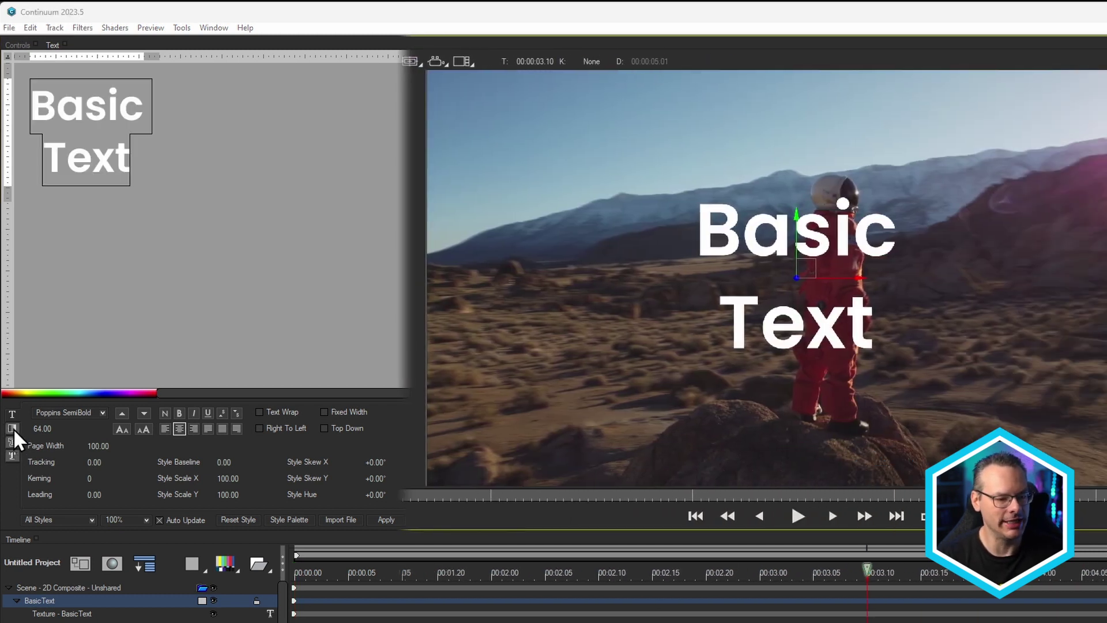
{"action": "left_click", "coordinate": [12, 429]}
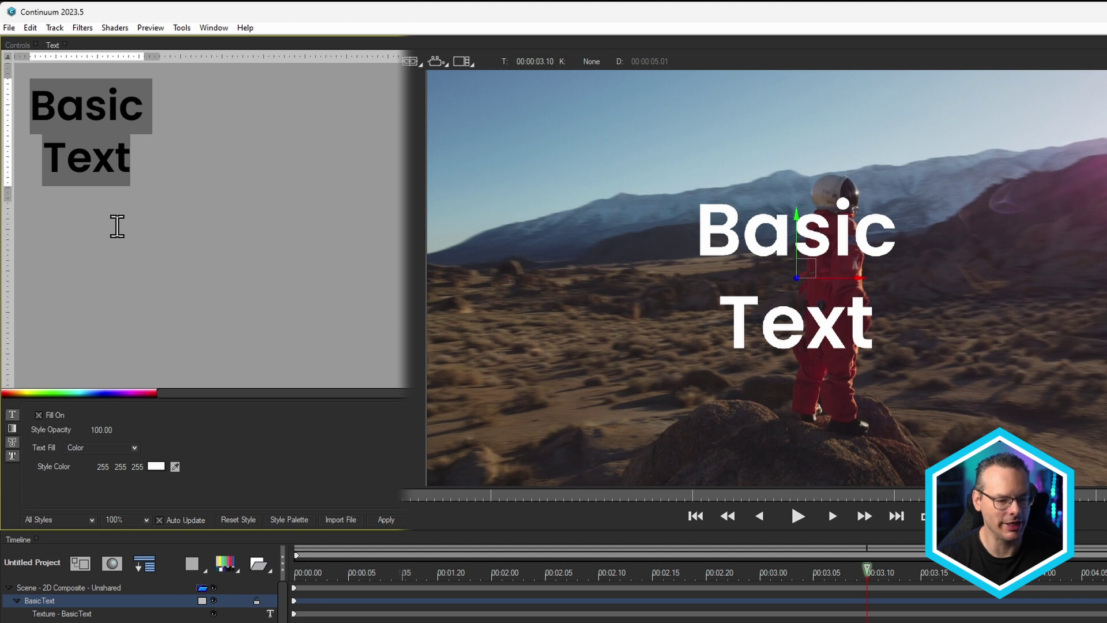
{"action": "left_click", "coordinate": [12, 414]}
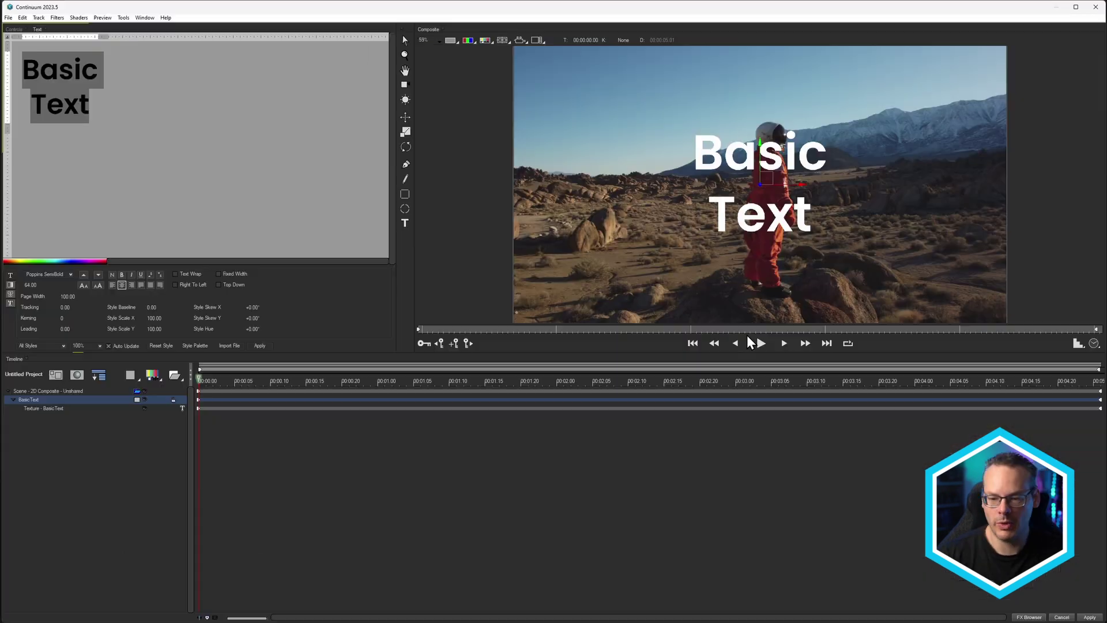
{"action": "left_click", "coordinate": [761, 343]}
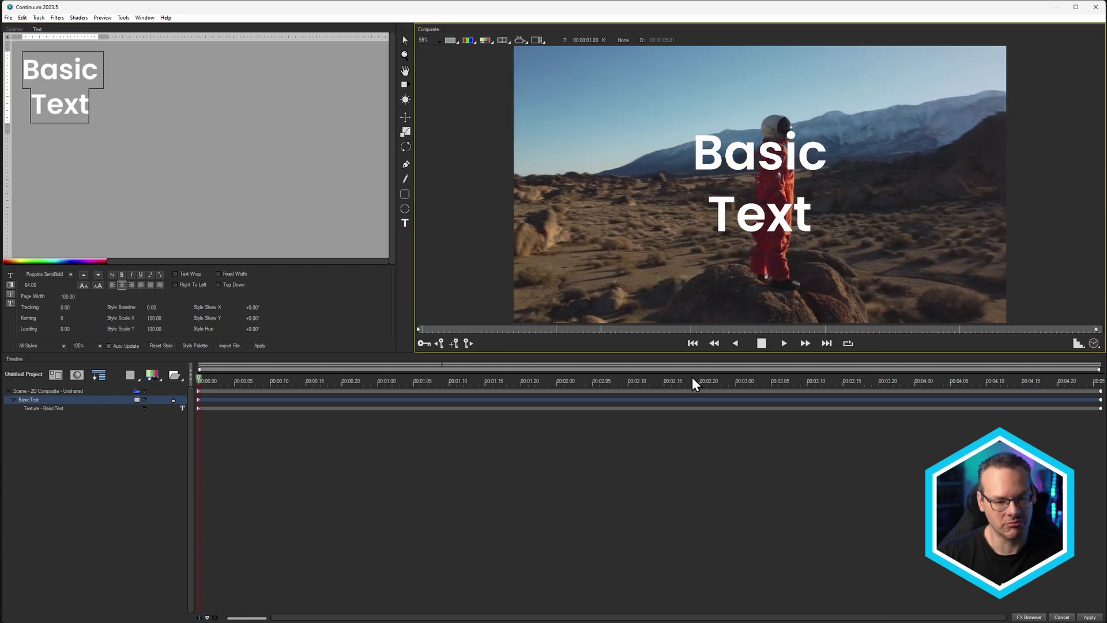
Step: Stop the preview and play the sequence to review the white Basic Text title over the astronaut clip
{"action": "left_click", "coordinate": [761, 344]}
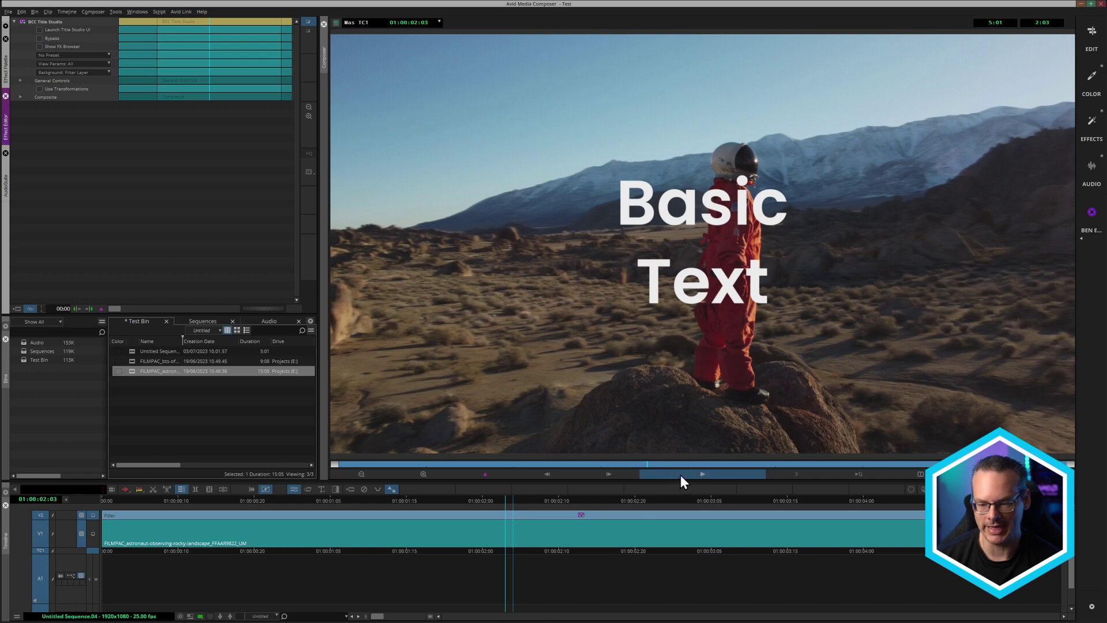
{"action": "left_click", "coordinate": [681, 481]}
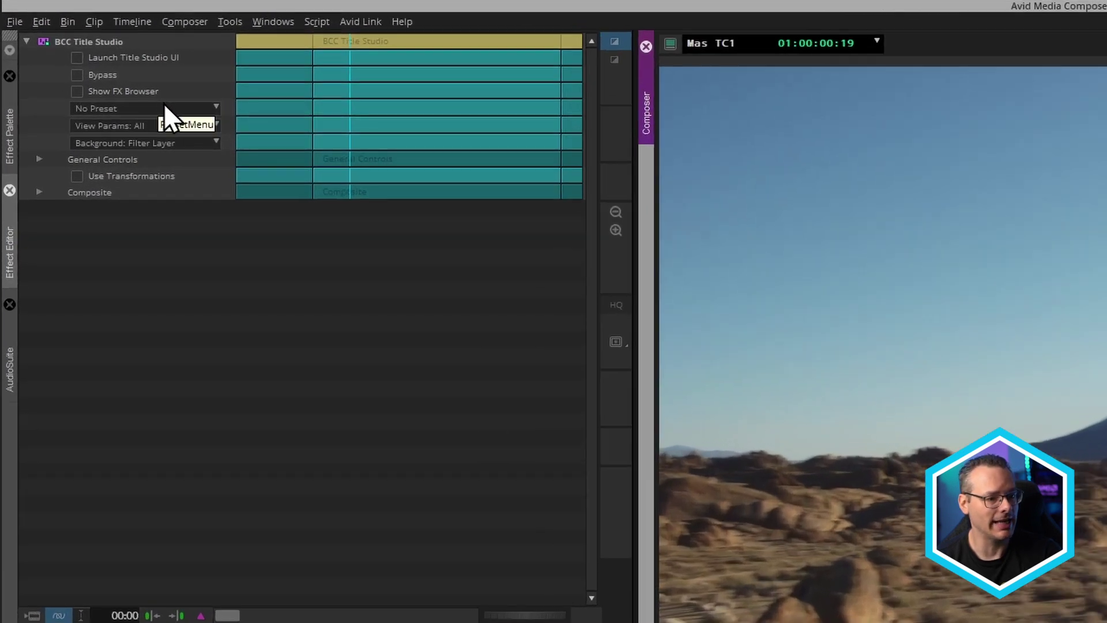
Step: Open the No Preset dropdown in BCC Title Studio's Effect Editor
{"action": "left_click", "coordinate": [216, 107]}
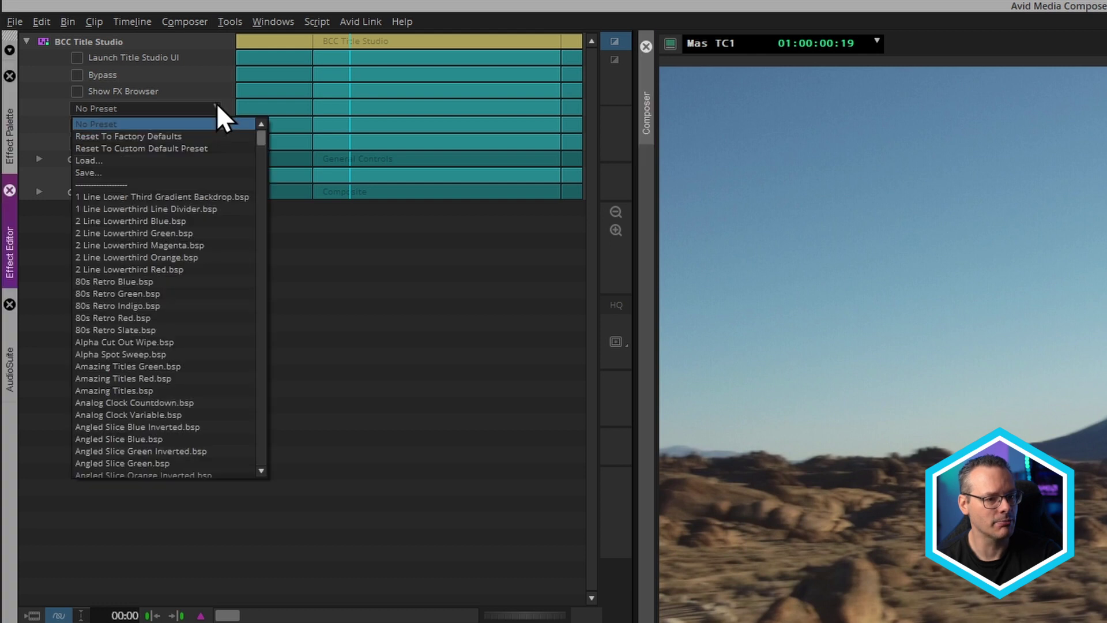
Step: Create a 'Bens Basic Text' preset folder, open it, and enter 'Basic Text' as the preset name
{"action": "left_click", "coordinate": [169, 173]}
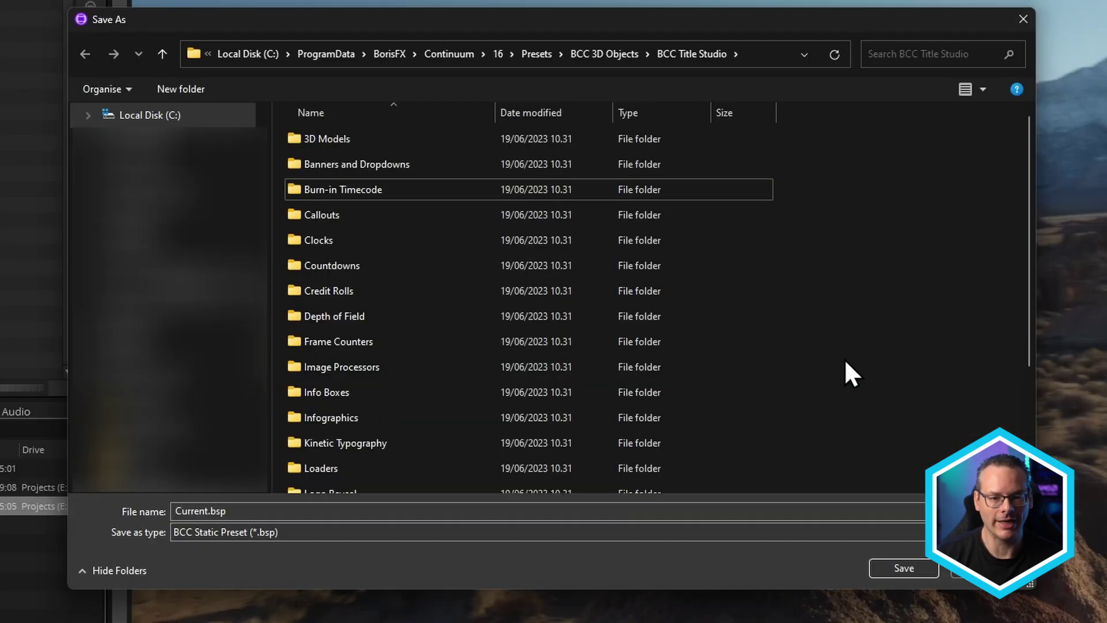
{"action": "left_click", "coordinate": [199, 89]}
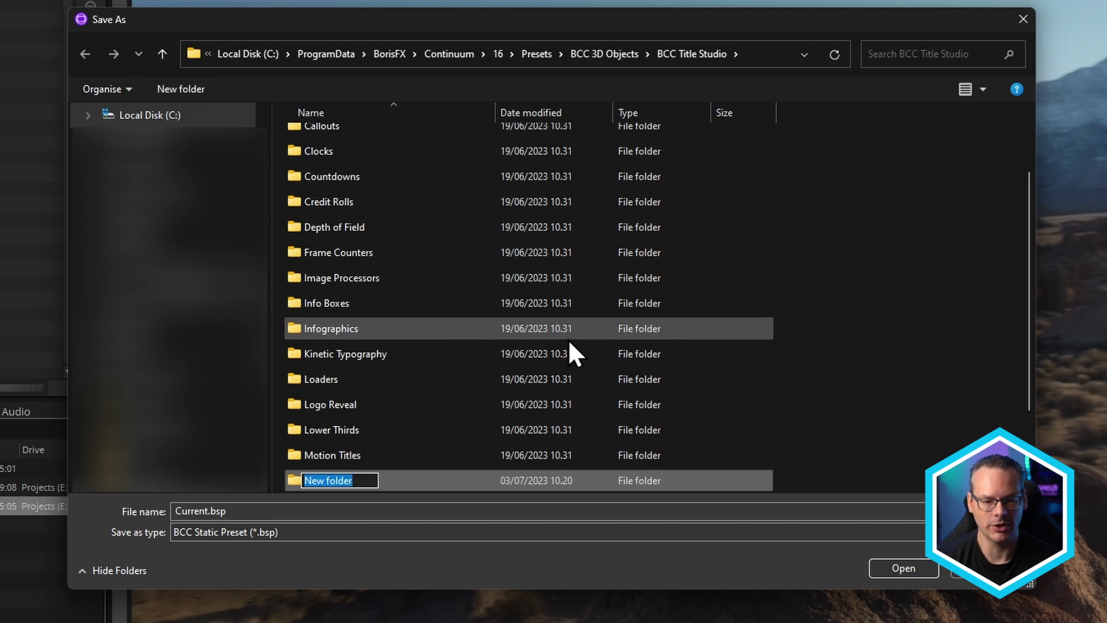
{"action": "type", "text": "Bens Bl"}
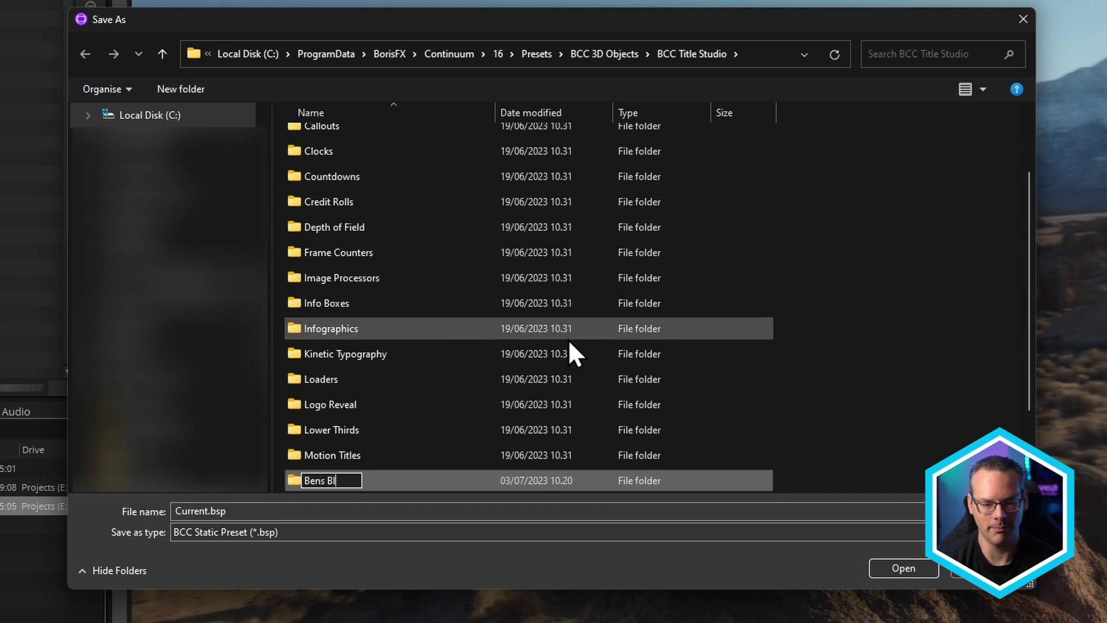
{"action": "key", "text": "BackSpace"}
{"action": "type", "text": "asic Text"}
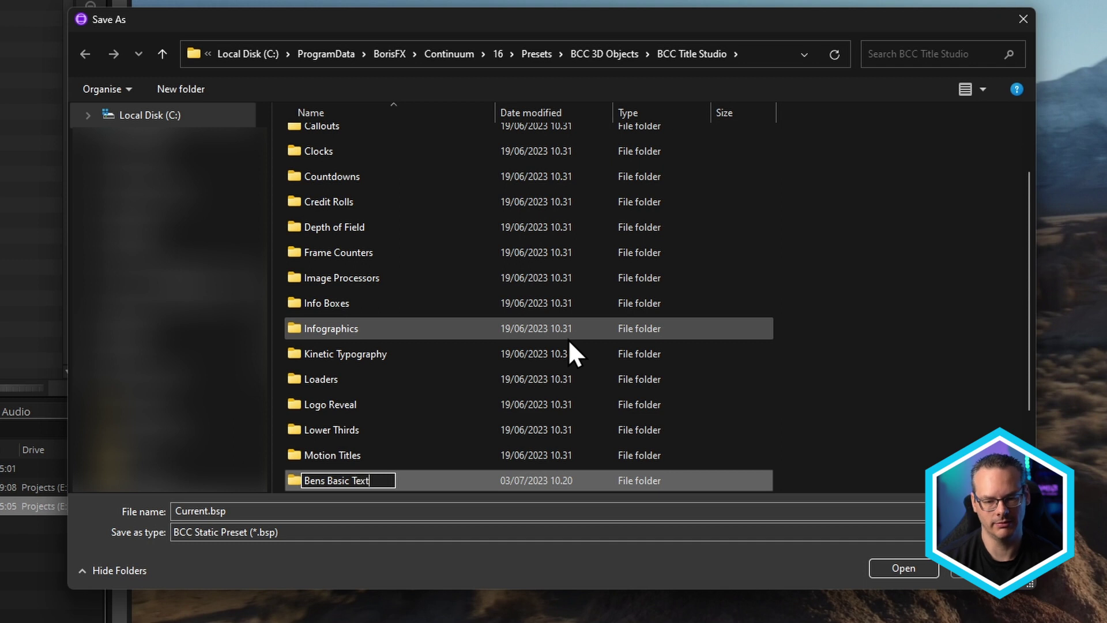
{"action": "key", "text": "Return"}
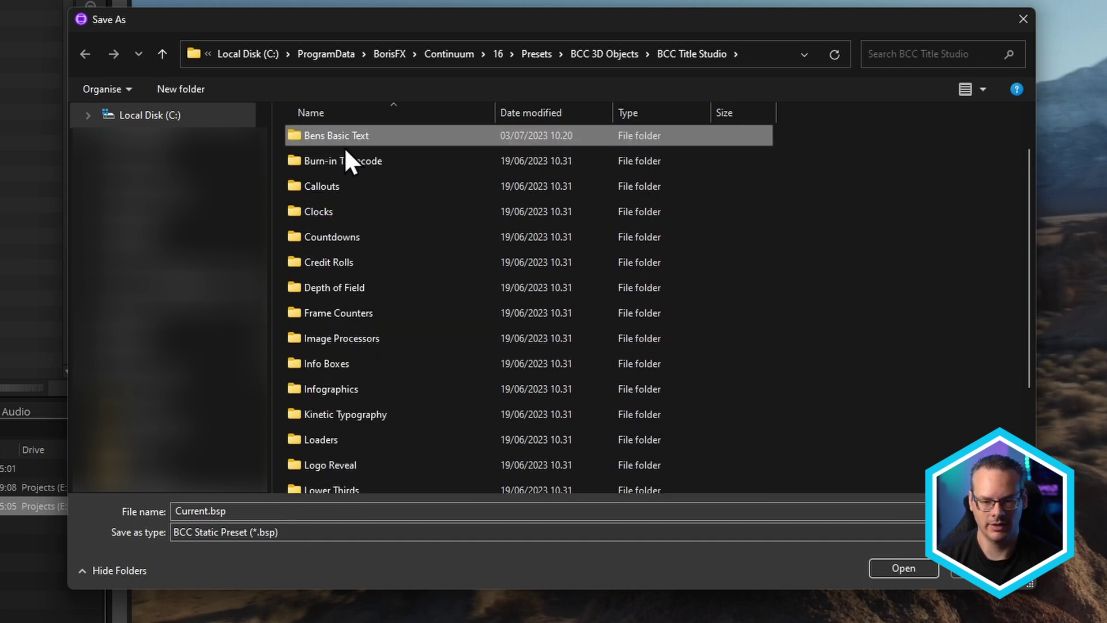
{"action": "double_click", "coordinate": [329, 138]}
{"action": "double_click", "coordinate": [217, 511]}
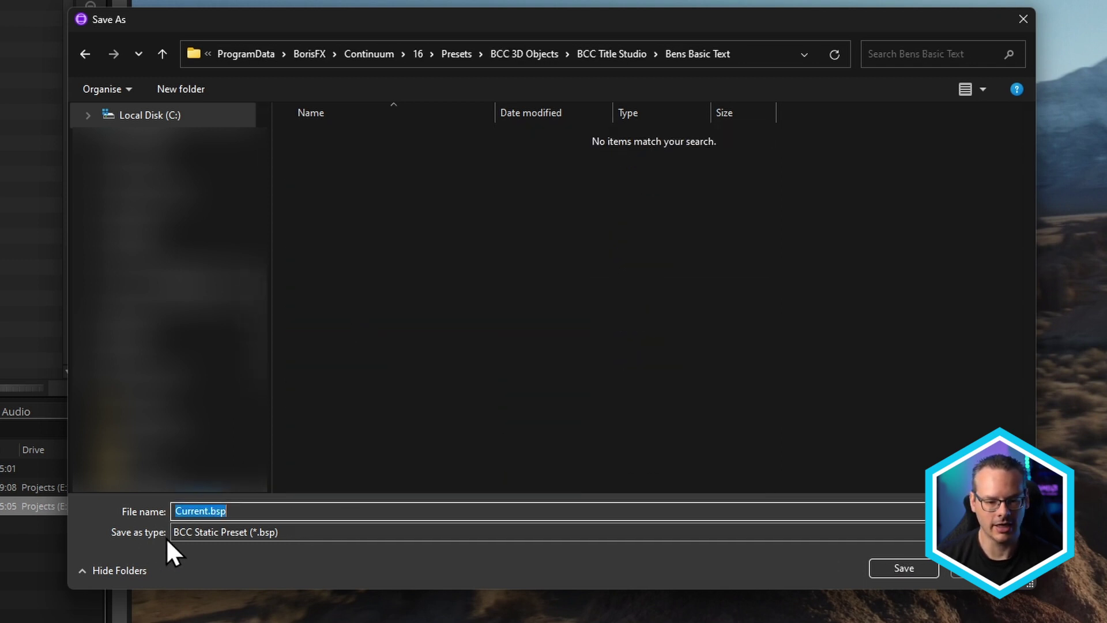
{"action": "type", "text": "Basic"}
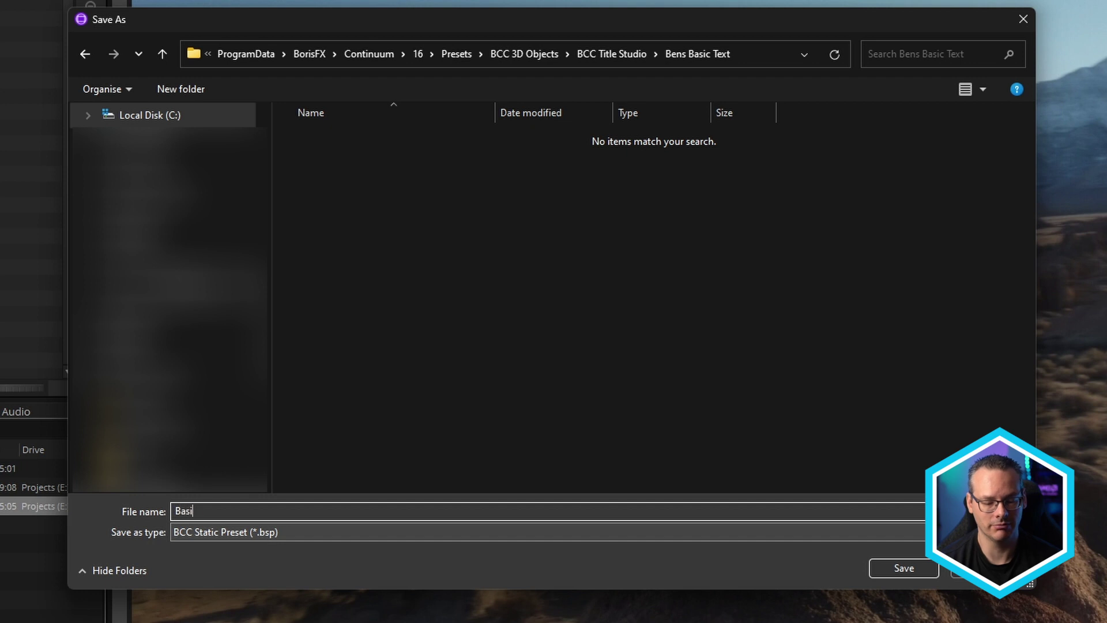
{"action": "type", "text": " Text"}
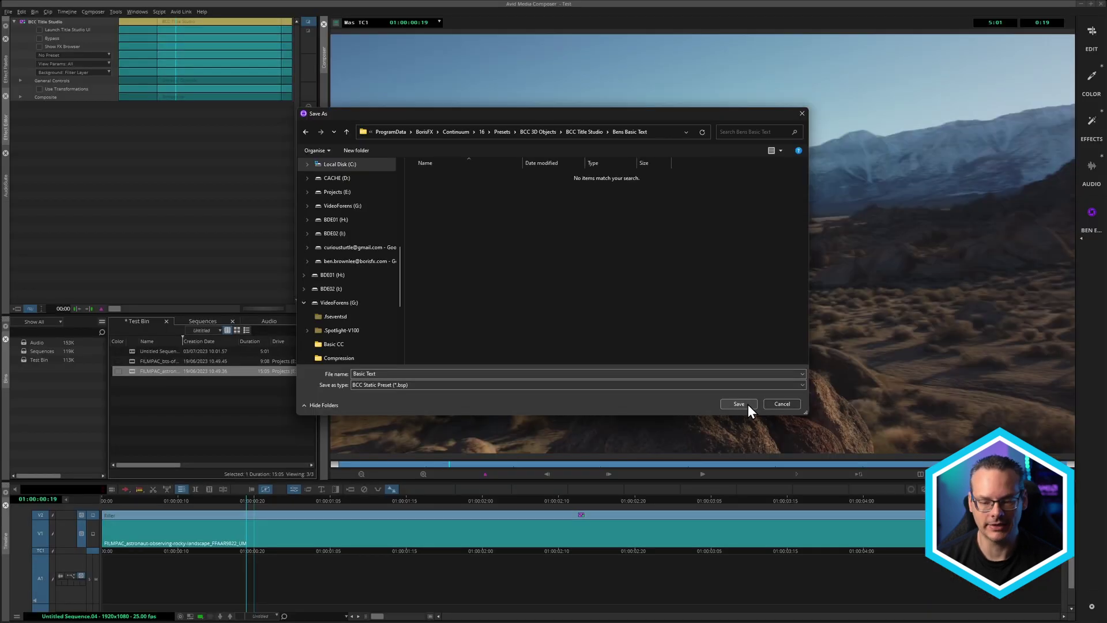
Step: Save the Basic Text preset, exit the Effect Editor, and add filler at the sequence start
{"action": "left_click", "coordinate": [739, 403]}
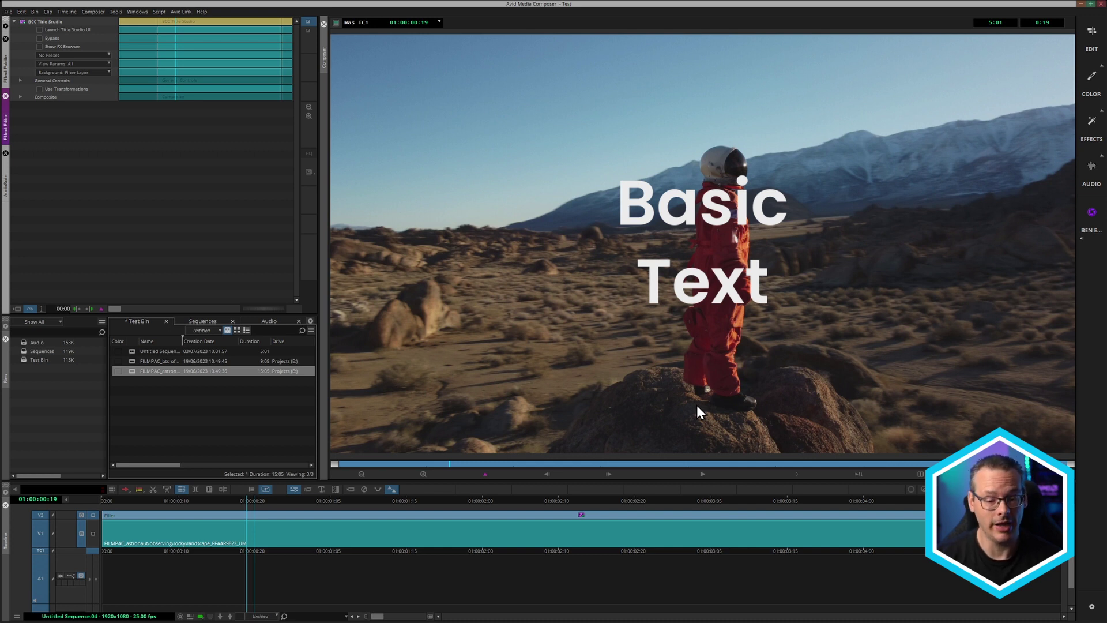
{"action": "left_click", "coordinate": [125, 489]}
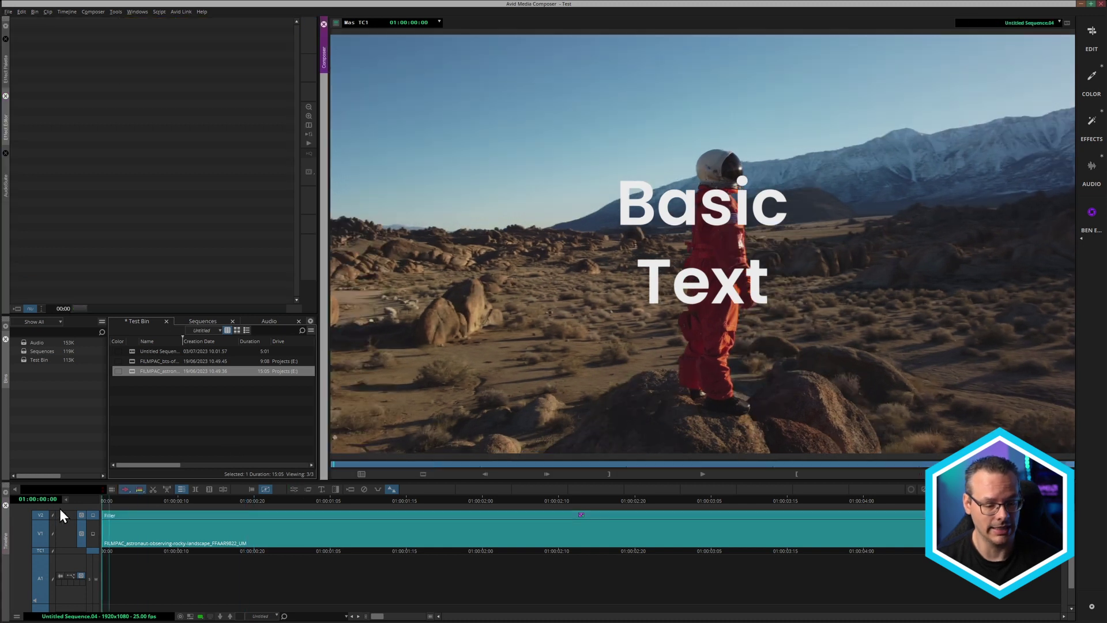
{"action": "right_click", "coordinate": [159, 503]}
{"action": "mouse_move", "coordinate": [248, 297]}
{"action": "left_click", "coordinate": [284, 298]}
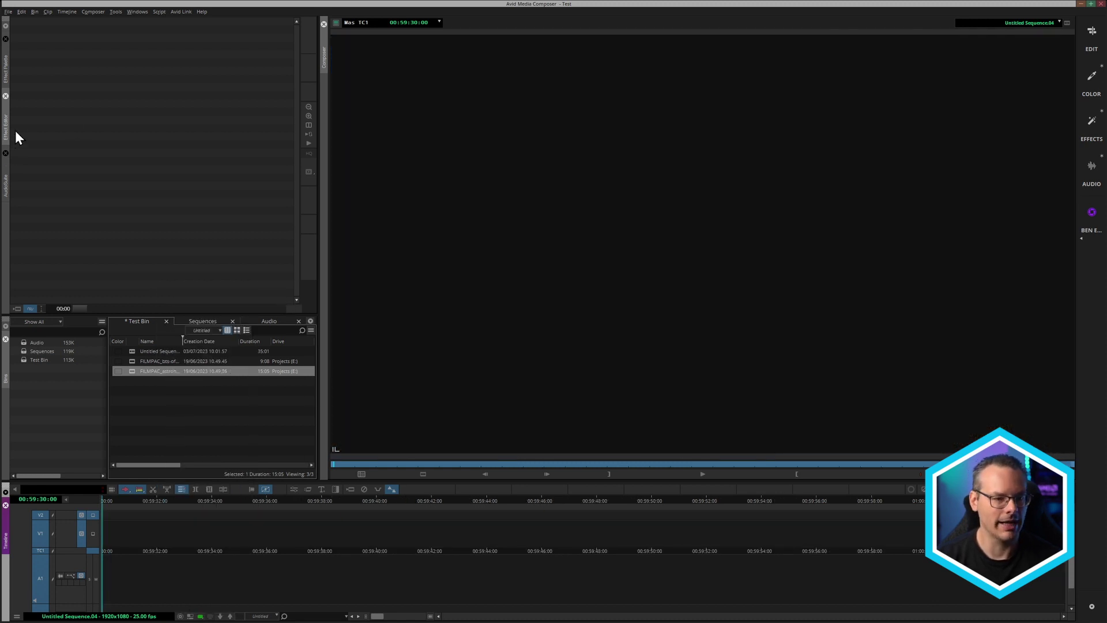
Step: Apply BCC Title Studio to the filler and park the playhead on it
{"action": "left_click", "coordinate": [5, 72]}
{"action": "left_click_drag", "start_coordinate": [179, 104], "coordinate": [165, 534]}
{"action": "left_click", "coordinate": [248, 536]}
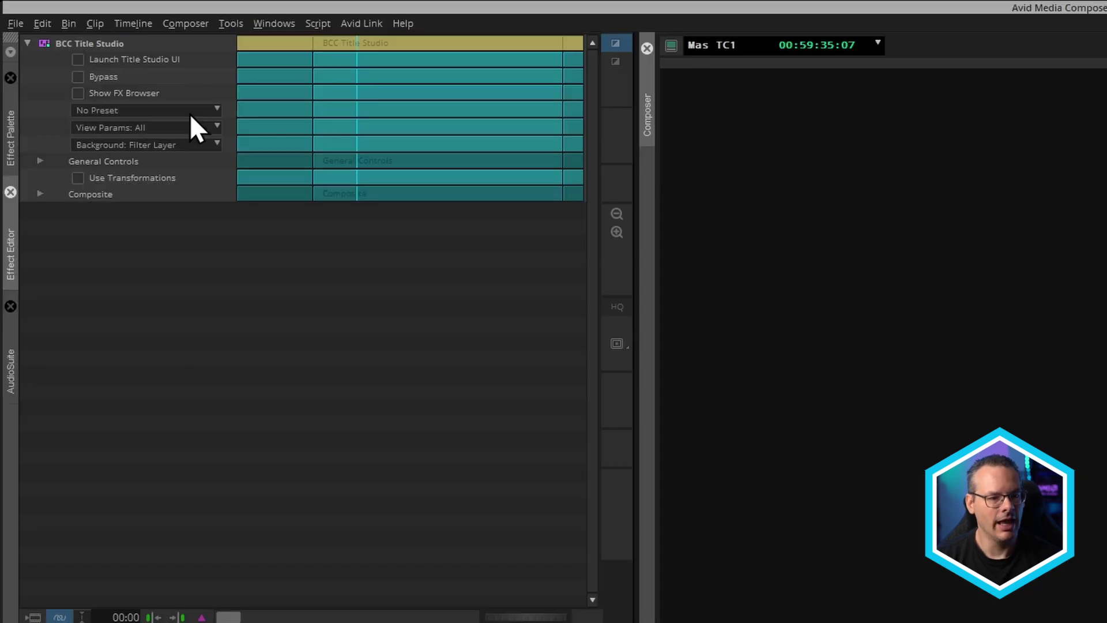
Step: In the FX Browser, preview a few 3D presets, then load Basic Text from the Bens Basic Text folder
{"action": "left_click", "coordinate": [126, 92]}
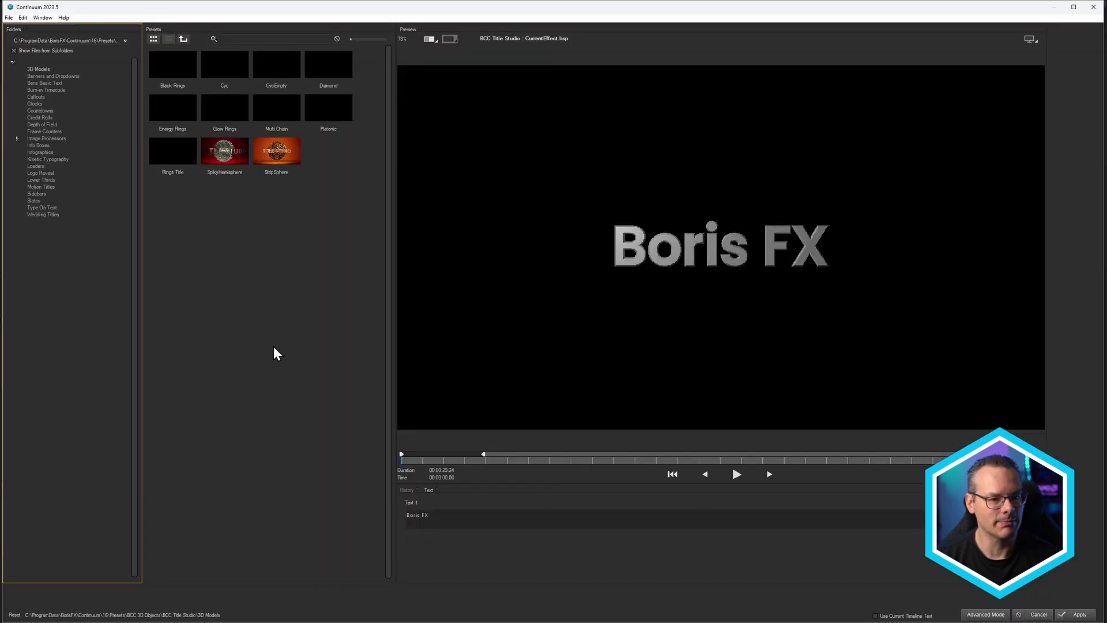
{"action": "left_click", "coordinate": [269, 158]}
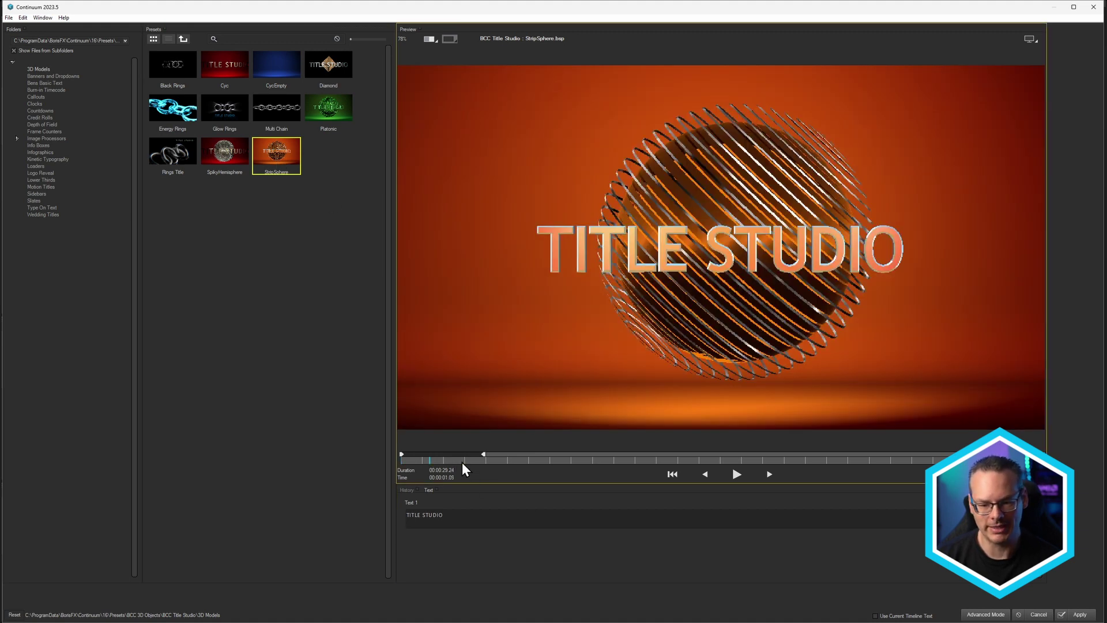
{"action": "left_click", "coordinate": [276, 113]}
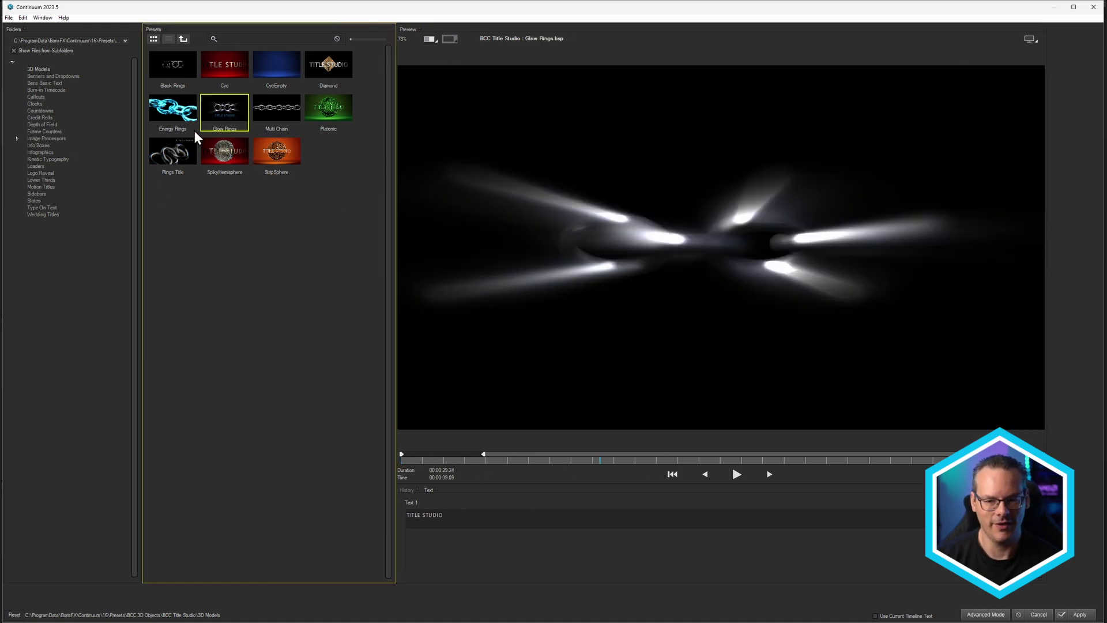
{"action": "left_click", "coordinate": [324, 121]}
{"action": "left_click", "coordinate": [223, 149]}
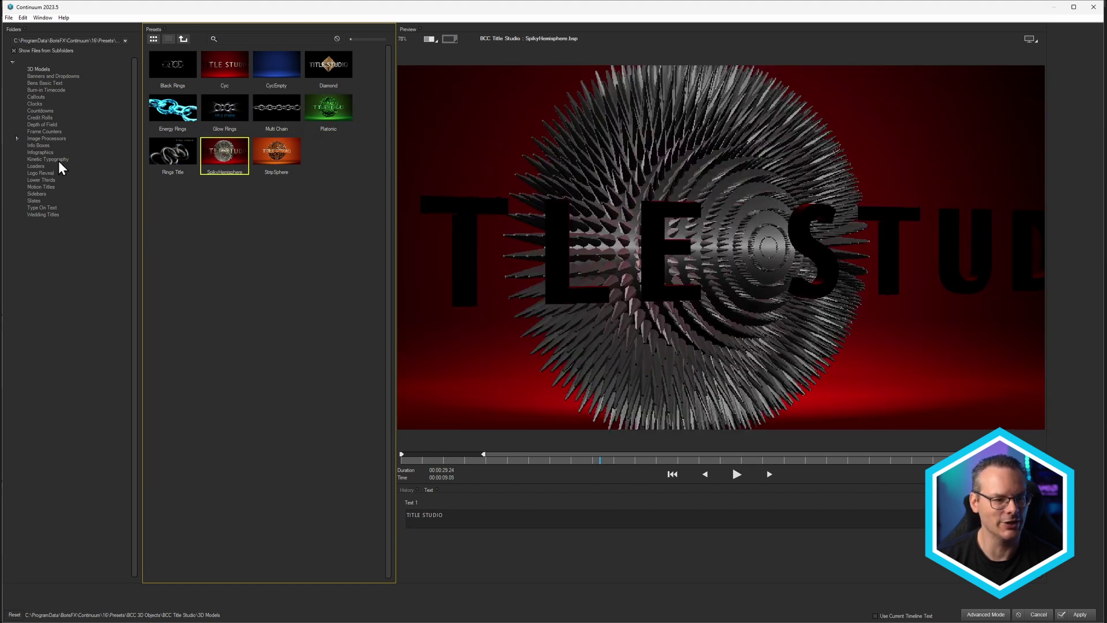
{"action": "left_click", "coordinate": [44, 83]}
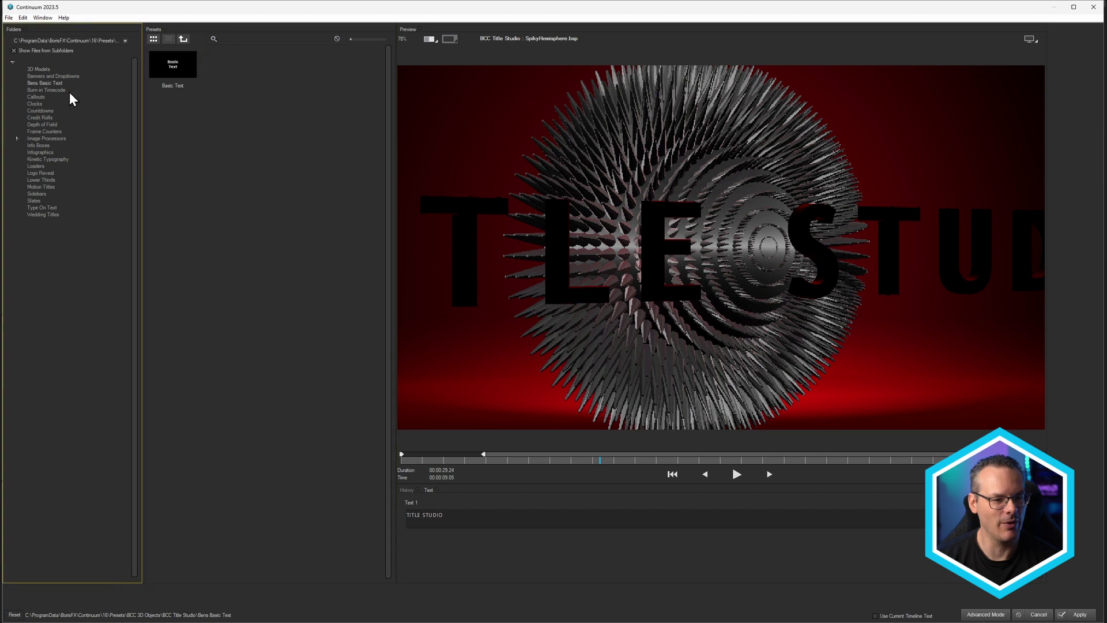
{"action": "left_click", "coordinate": [176, 68]}
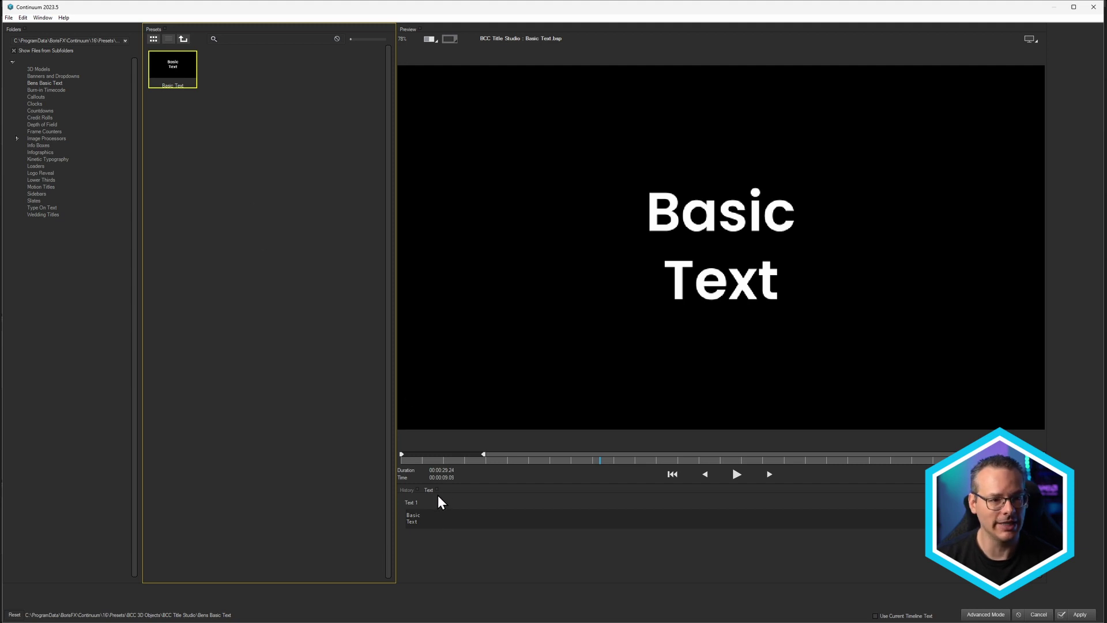
Step: Replace the Text 1 content with 'Slate 1', 'Shot 1' and a name line, apply, and rewind to the start
{"action": "left_click_drag", "start_coordinate": [452, 520], "coordinate": [398, 505]}
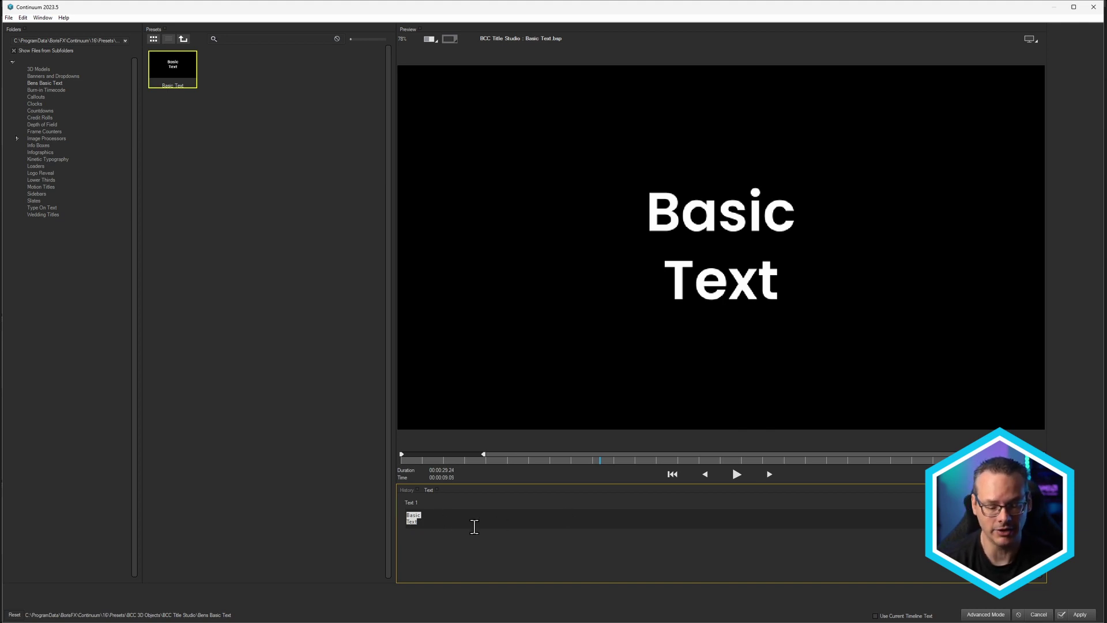
{"action": "type", "text": "Slate"}
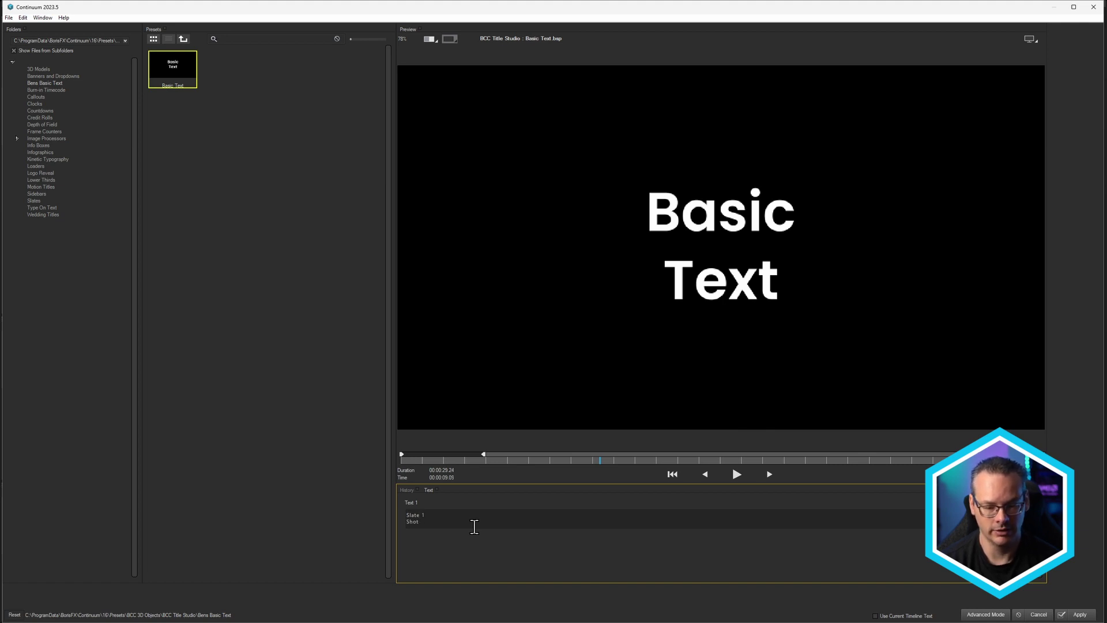
{"action": "type", "text": " 1"}
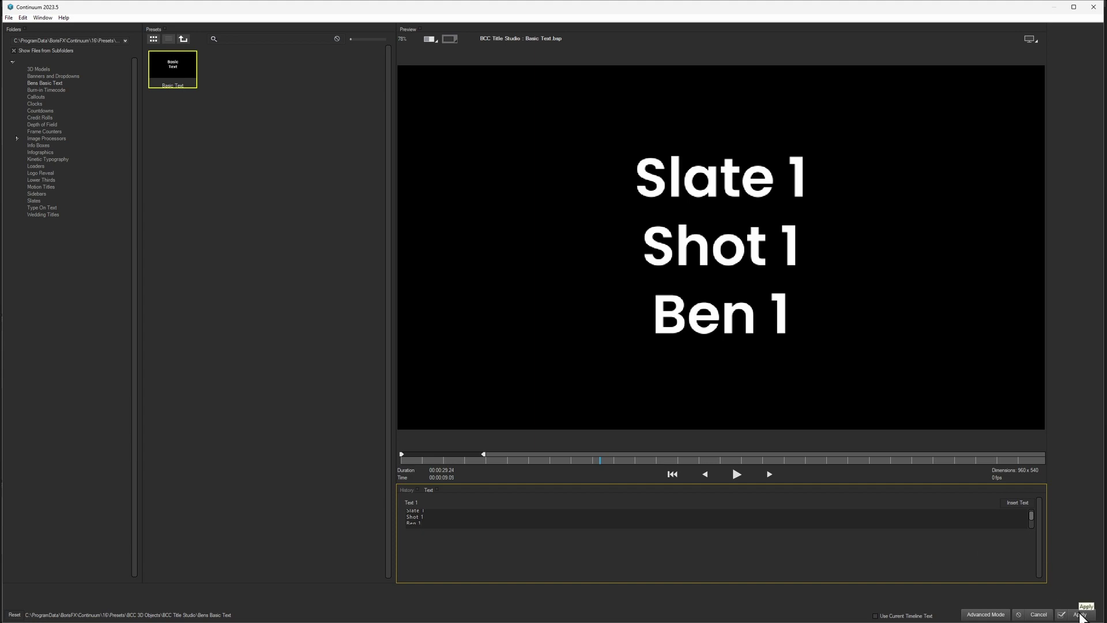
{"action": "left_click", "coordinate": [1078, 615]}
{"action": "left_click_drag", "start_coordinate": [275, 503], "coordinate": [106, 511]}
{"action": "key", "text": "space"}
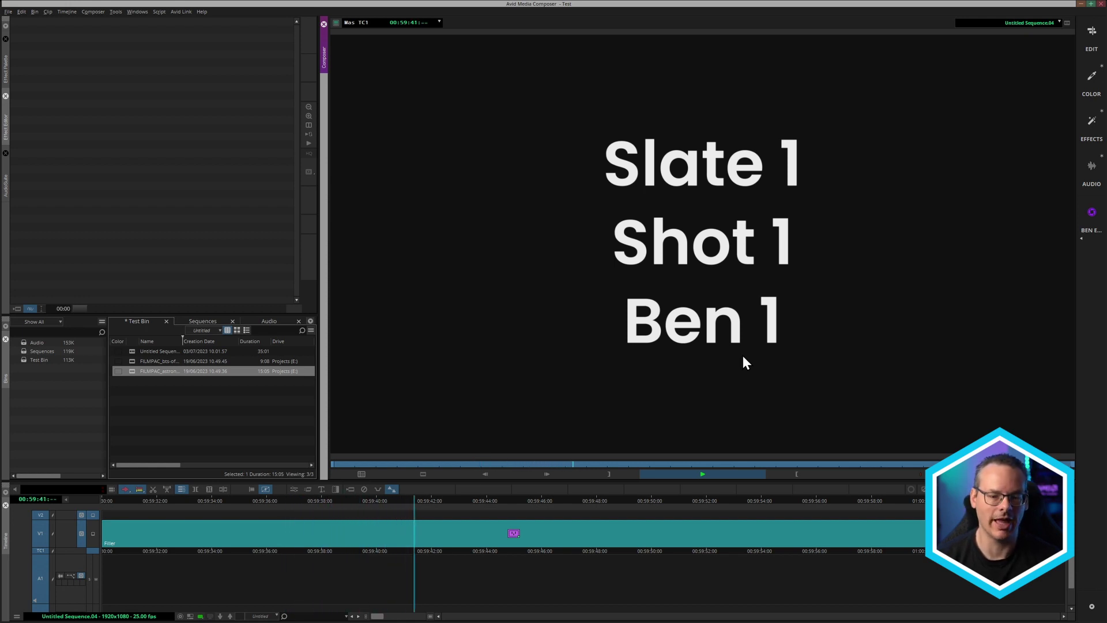
{"action": "left_click", "coordinate": [444, 506]}
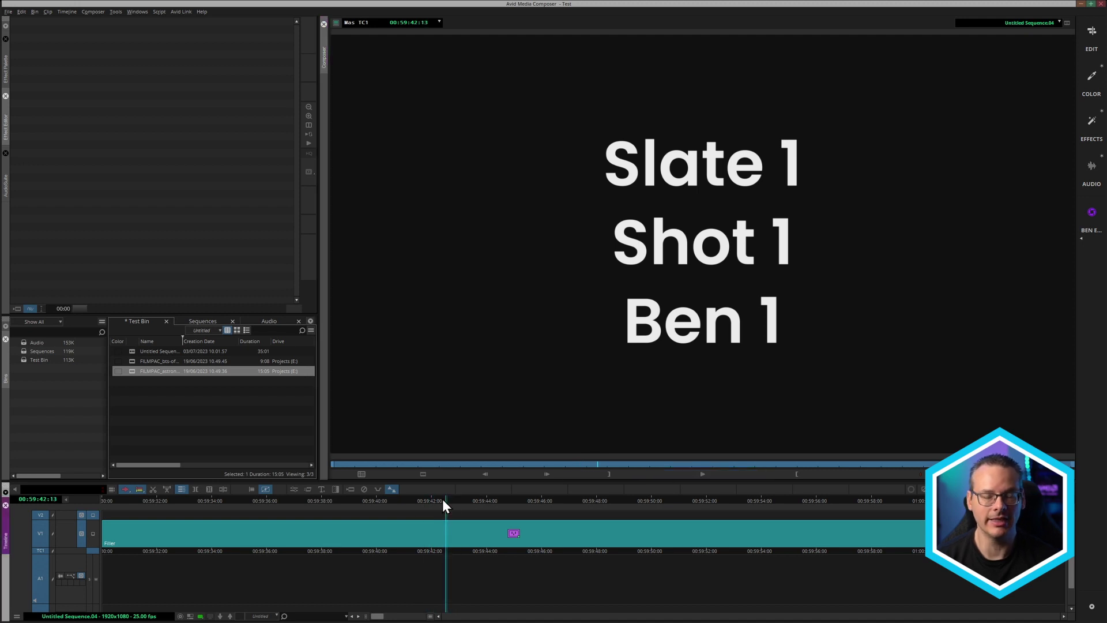